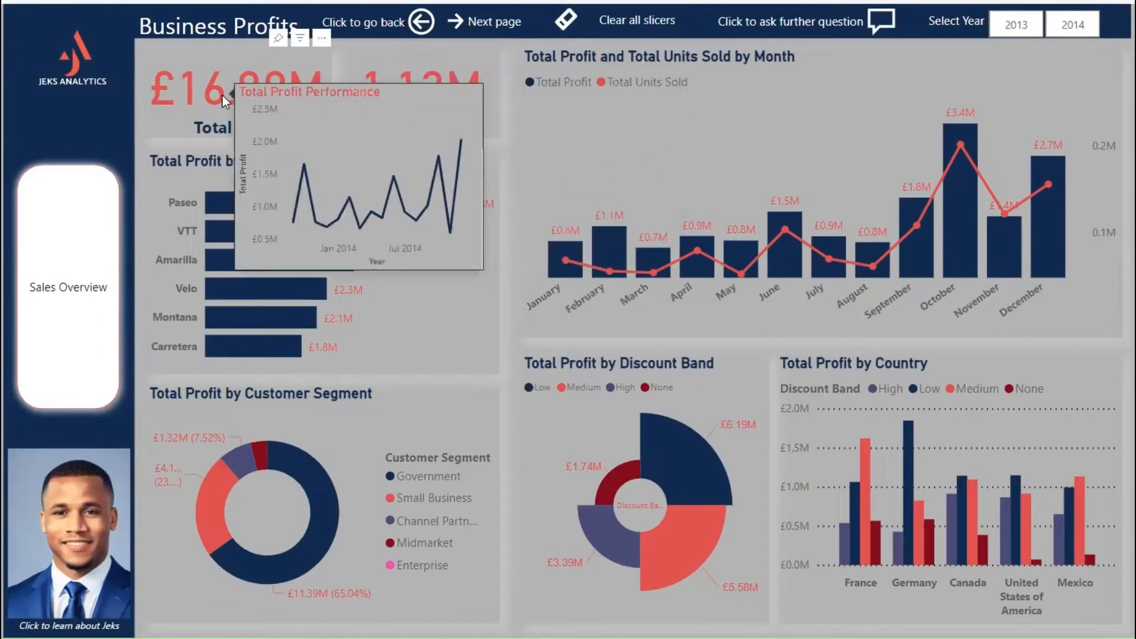
- Drill through from France's None discount band in Total Profit by Country to Profit Details, view the sales trend, and return to Business Profits
{"action": "mouse_move", "coordinate": [876, 530]}
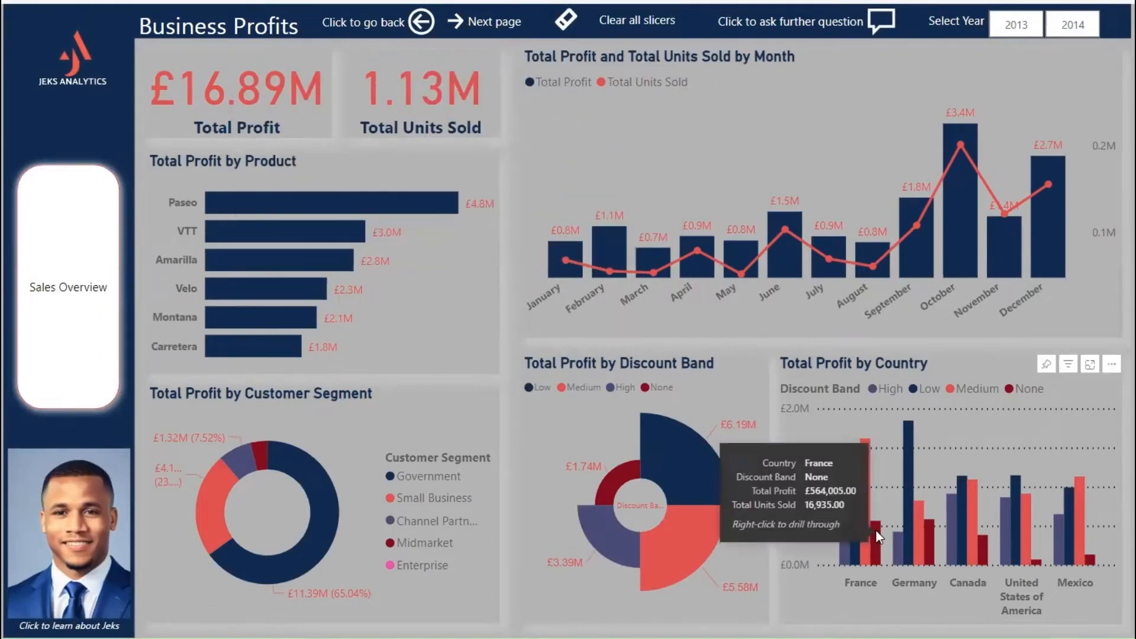
{"action": "left_click", "coordinate": [876, 531]}
{"action": "right_click", "coordinate": [876, 530]}
{"action": "mouse_move", "coordinate": [966, 489]}
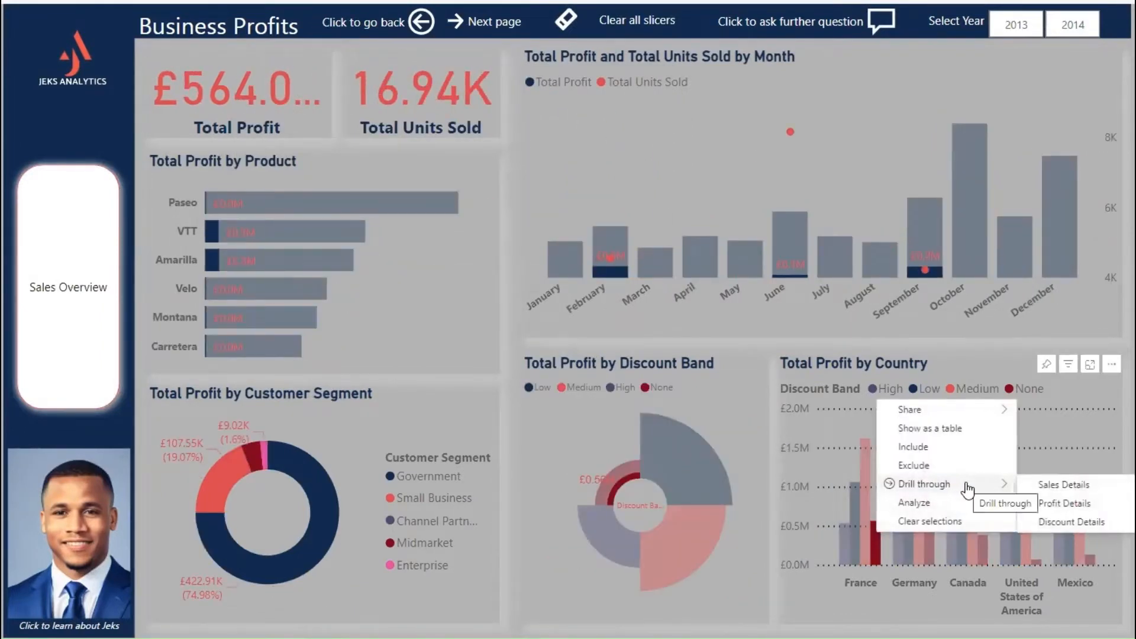
{"action": "left_click", "coordinate": [1064, 504]}
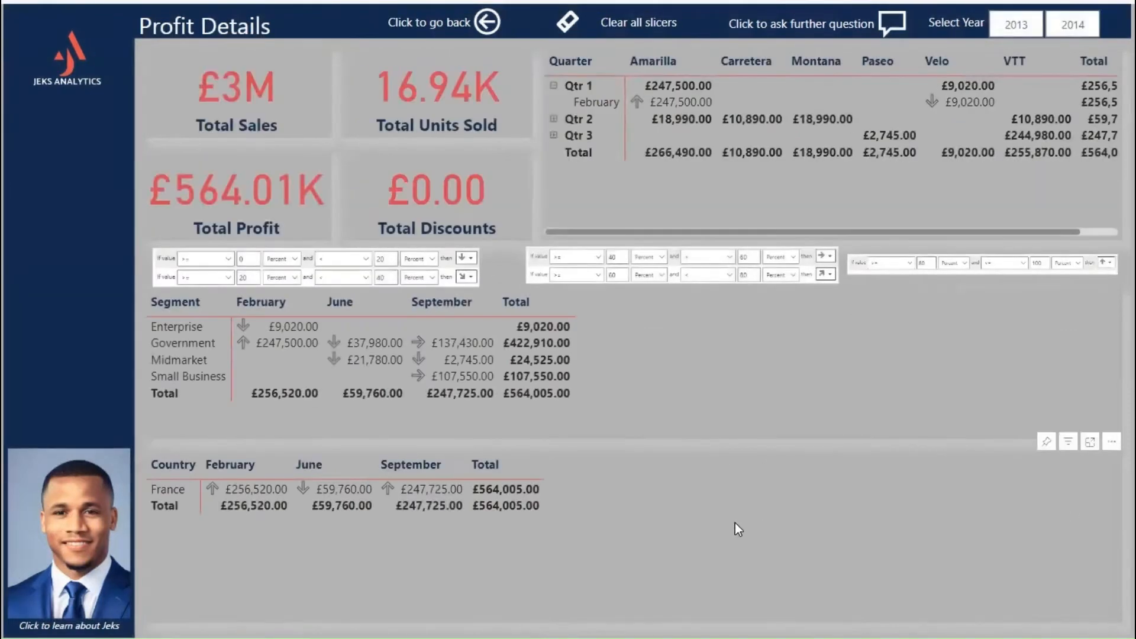
{"action": "mouse_move", "coordinate": [231, 95]}
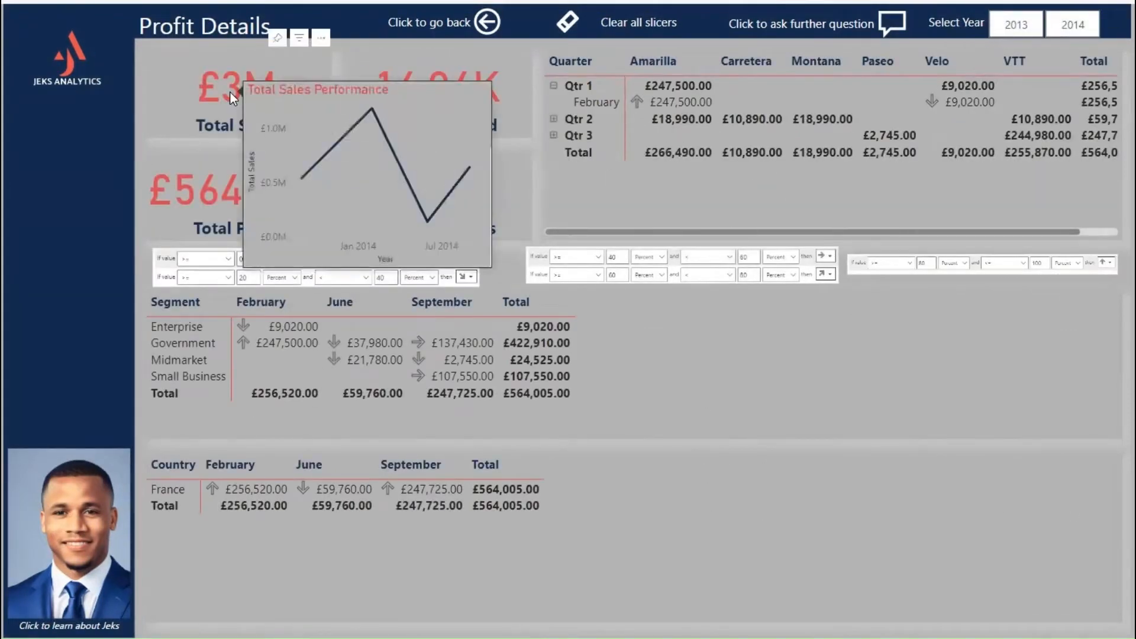
{"action": "left_click", "coordinate": [489, 24]}
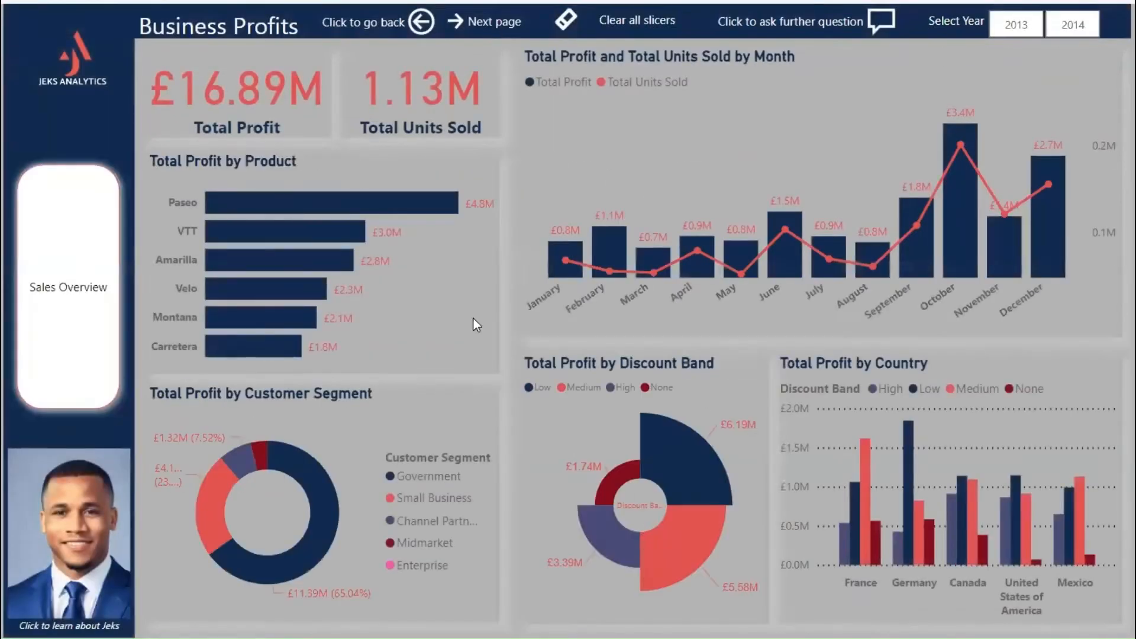
- Review the Product Discounts and Business Forecast report pages in order, ending on the Market Influencers page
{"action": "left_click", "coordinate": [457, 18]}
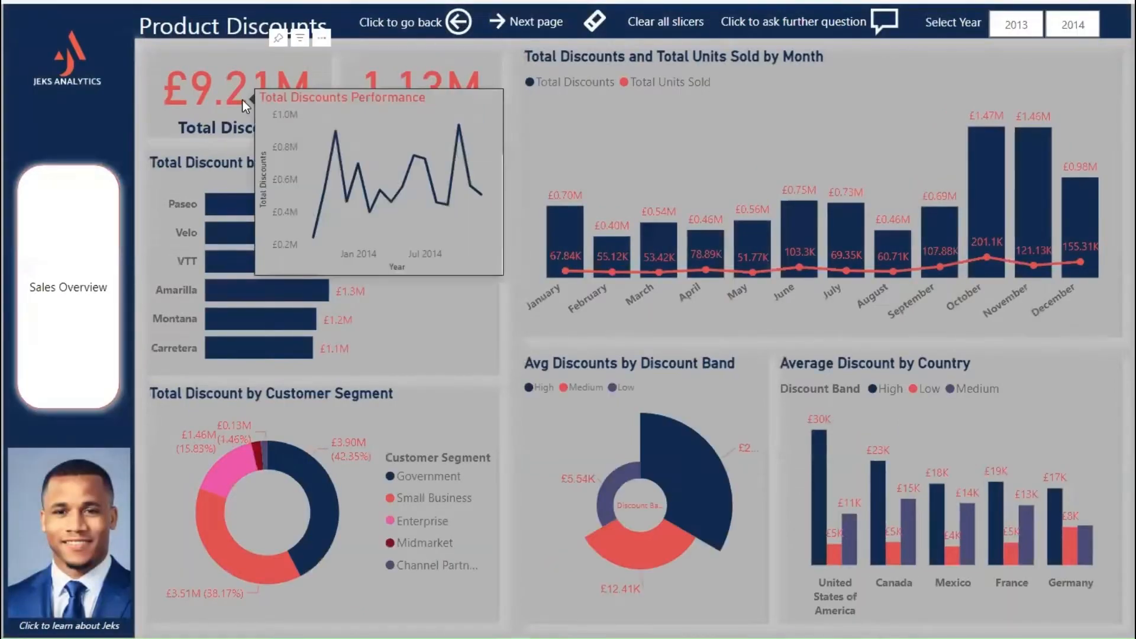
{"action": "mouse_move", "coordinate": [297, 263]}
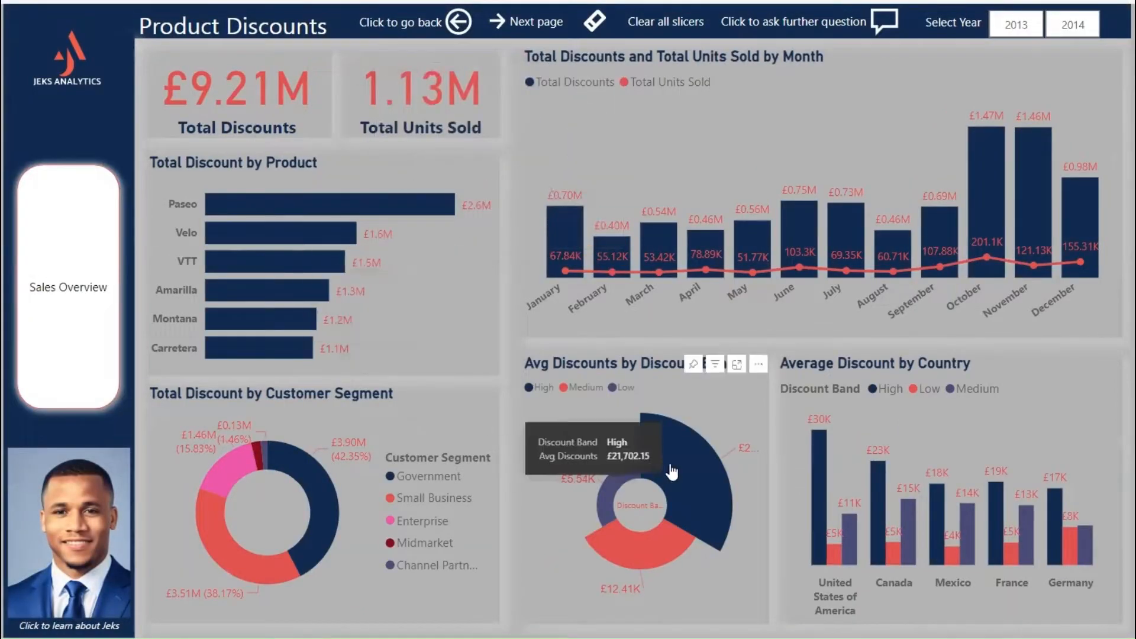
{"action": "left_click", "coordinate": [496, 22]}
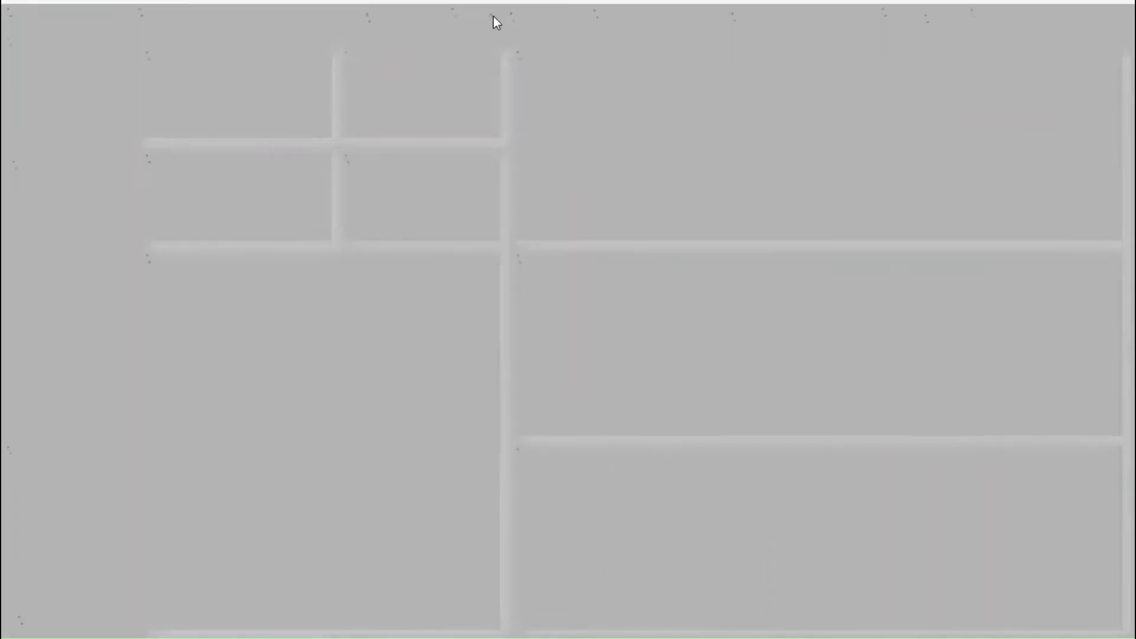
{"action": "mouse_move", "coordinate": [993, 136]}
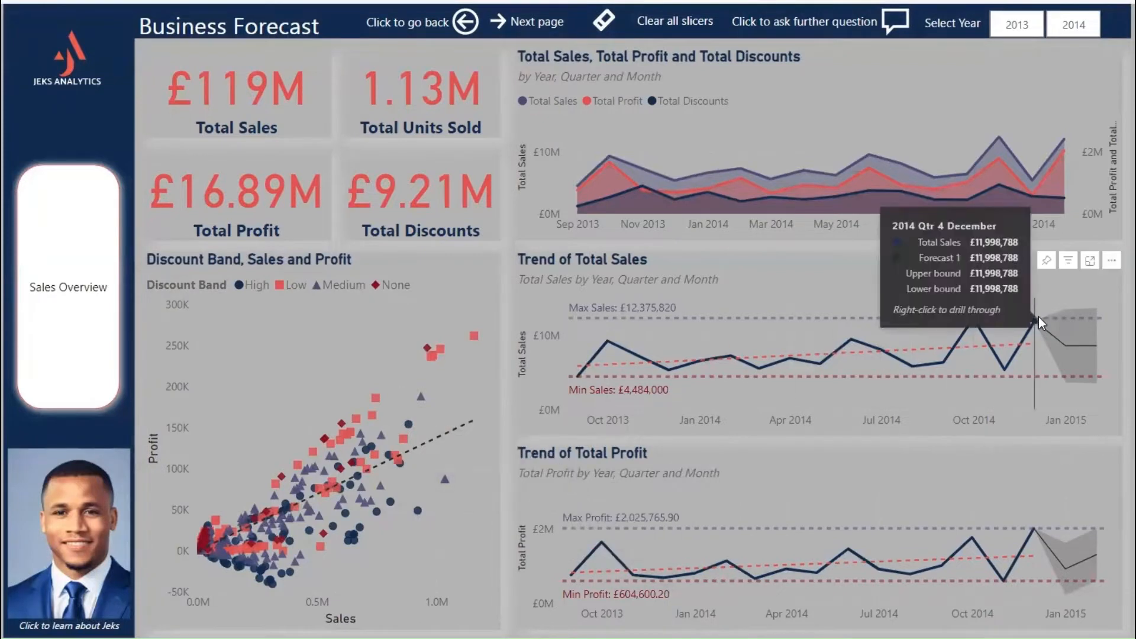
{"action": "left_click", "coordinate": [499, 22]}
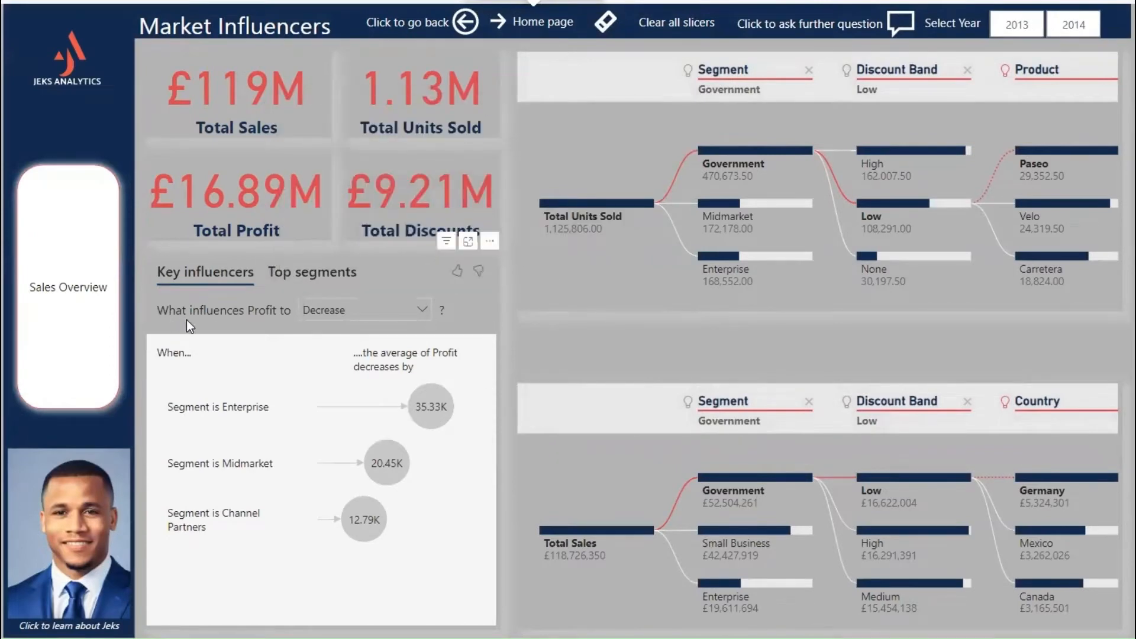
- Inspect the Enterprise segment's influence on profit Decrease, switch the key influencers to Increase, and inspect the Government segment's influence
{"action": "left_click", "coordinate": [431, 407]}
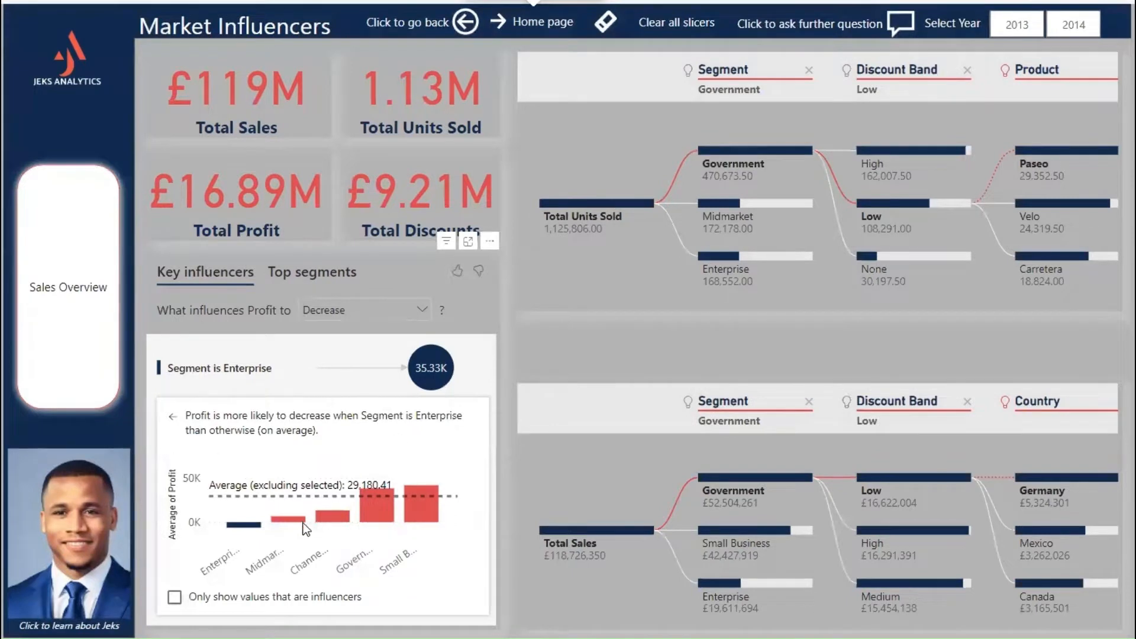
{"action": "left_click", "coordinate": [172, 417]}
{"action": "left_click", "coordinate": [422, 309]}
{"action": "left_click", "coordinate": [323, 327]}
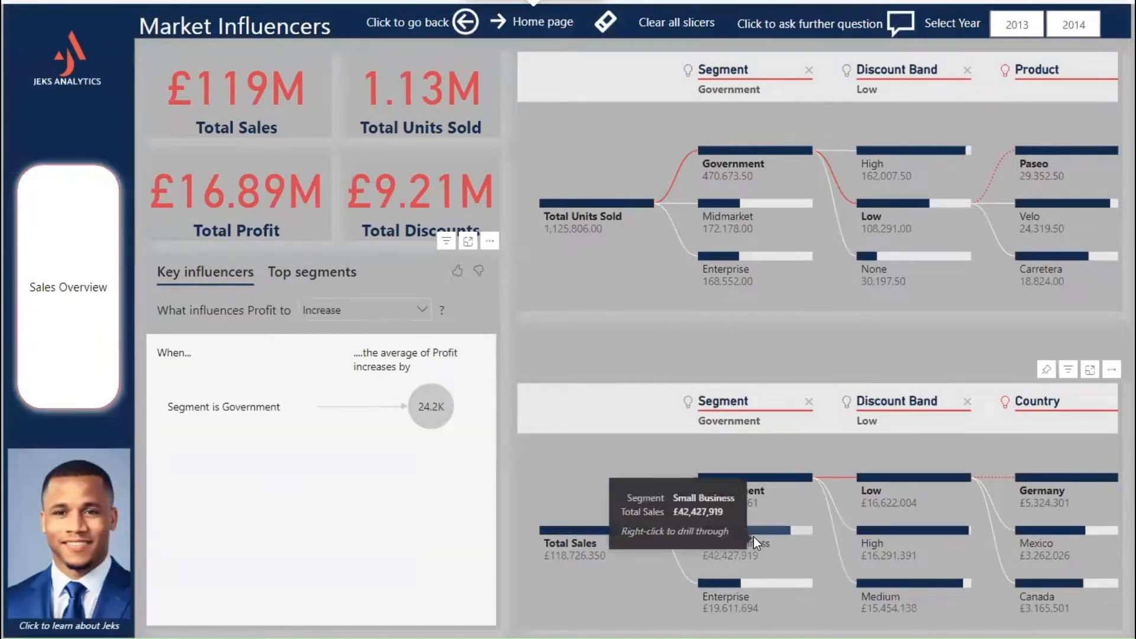
{"action": "left_click", "coordinate": [431, 405]}
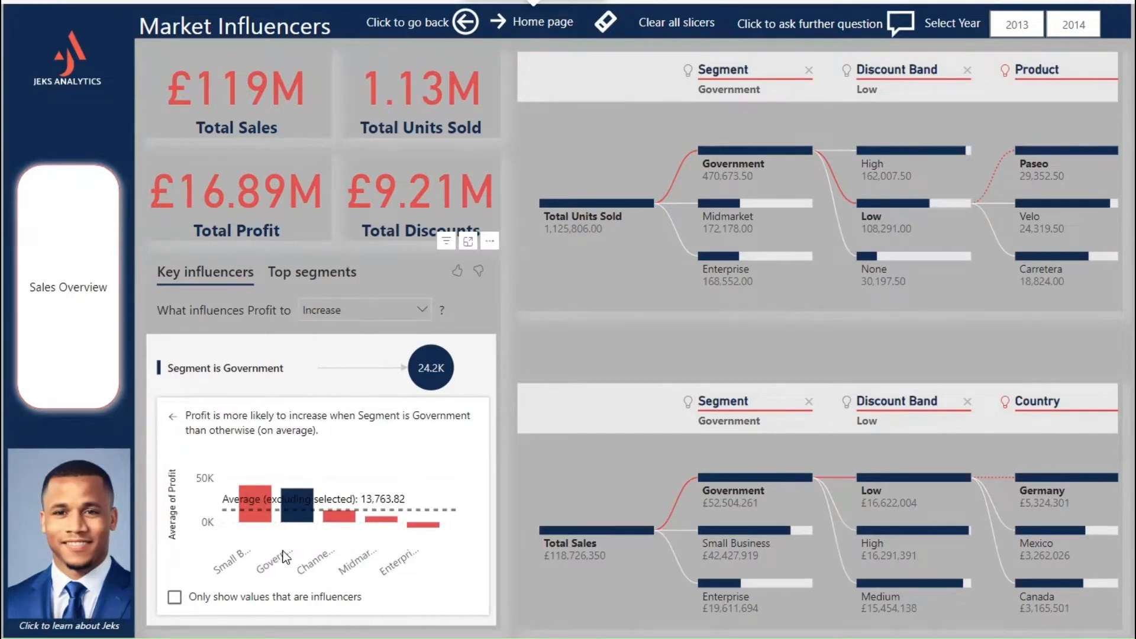
{"action": "left_click", "coordinate": [172, 416]}
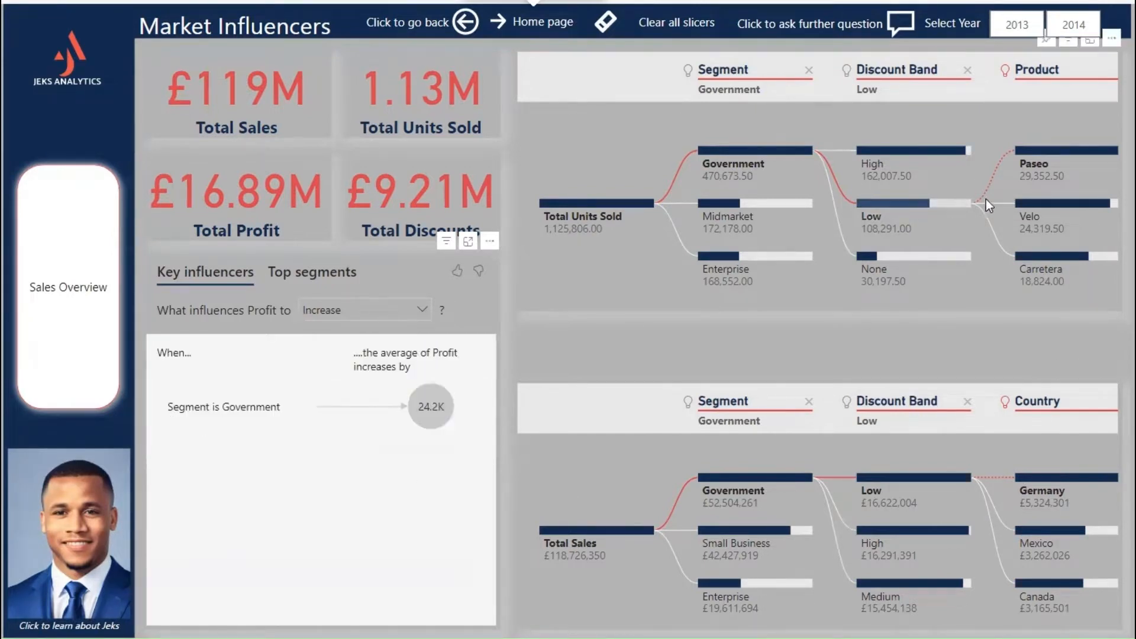
- Expand the High discount band in the Total Units Sold and Total Sales decomposition trees, and go to Sales Overview
{"action": "left_click", "coordinate": [881, 151]}
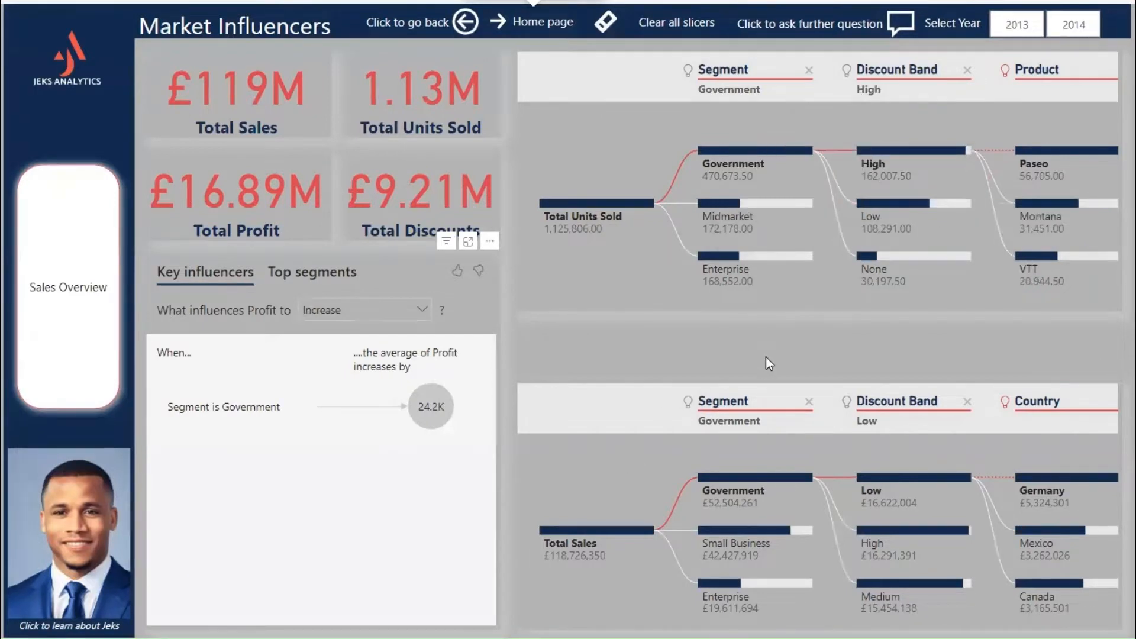
{"action": "left_click", "coordinate": [893, 529]}
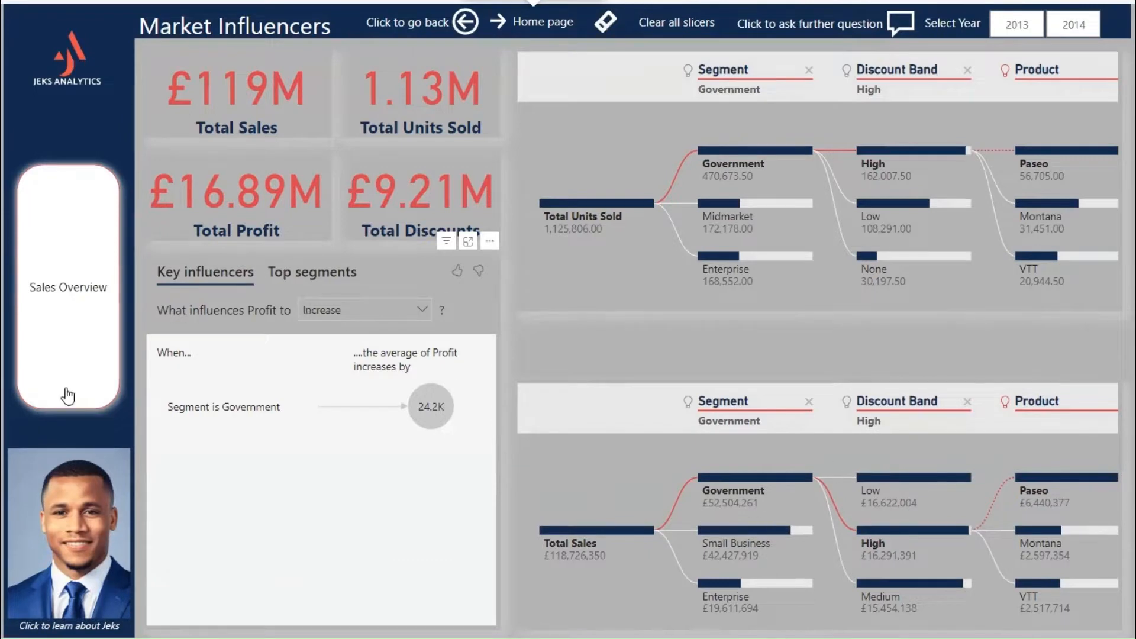
{"action": "left_click", "coordinate": [76, 322]}
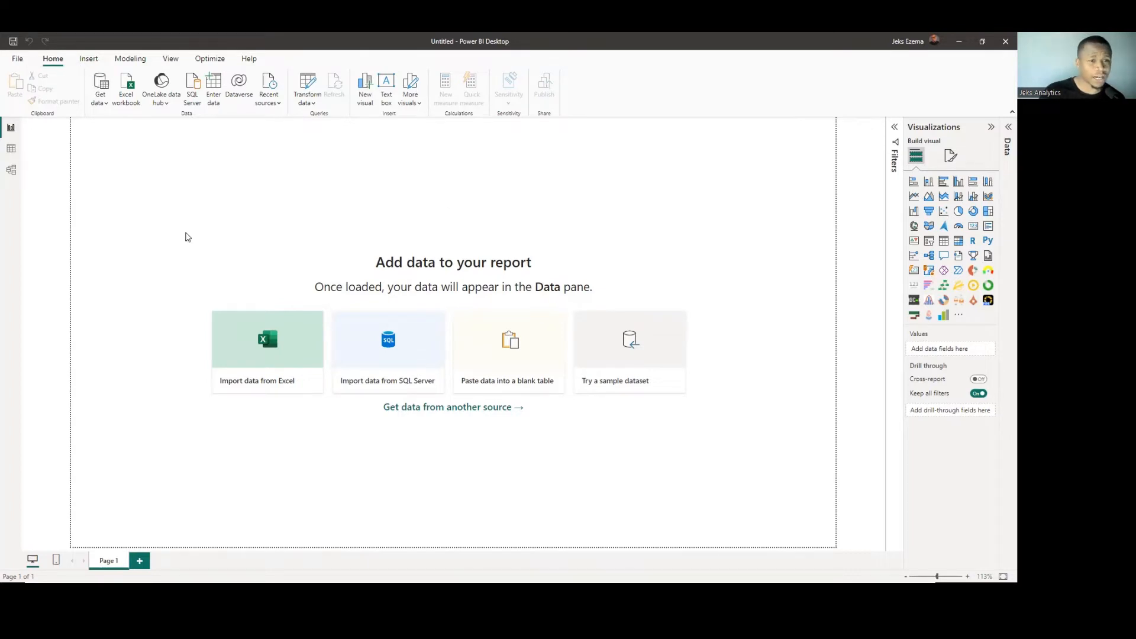
- In Power BI Desktop, load the sample dataset and select the financials table from Financial Sample.xlsx
{"action": "left_click", "coordinate": [107, 106]}
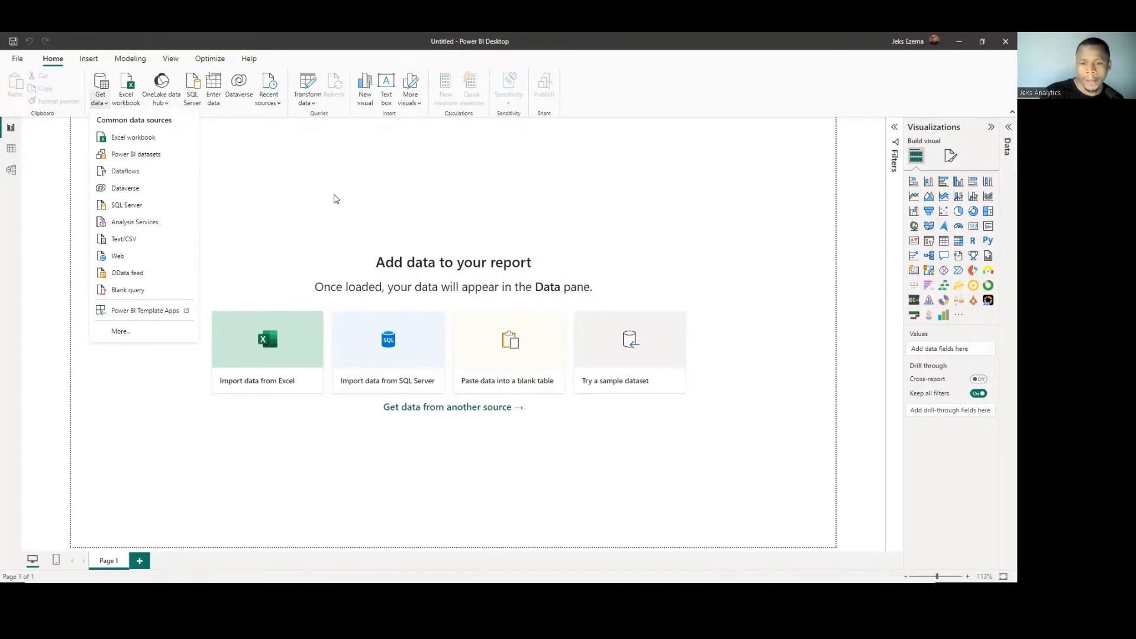
{"action": "left_click", "coordinate": [624, 389]}
{"action": "left_click", "coordinate": [623, 388]}
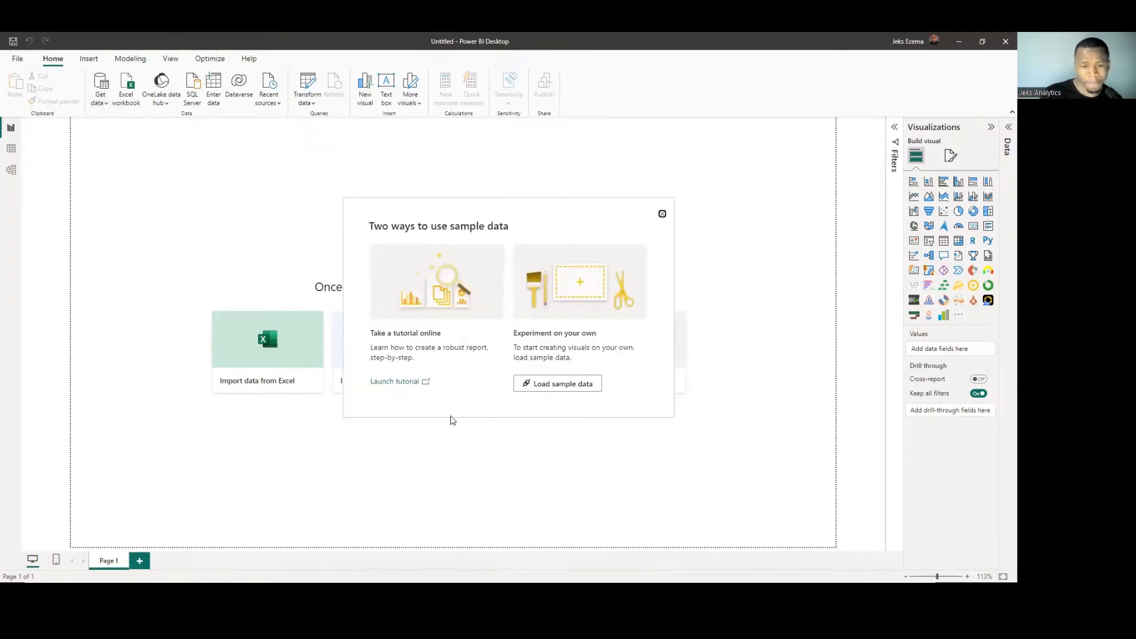
{"action": "left_click", "coordinate": [562, 389]}
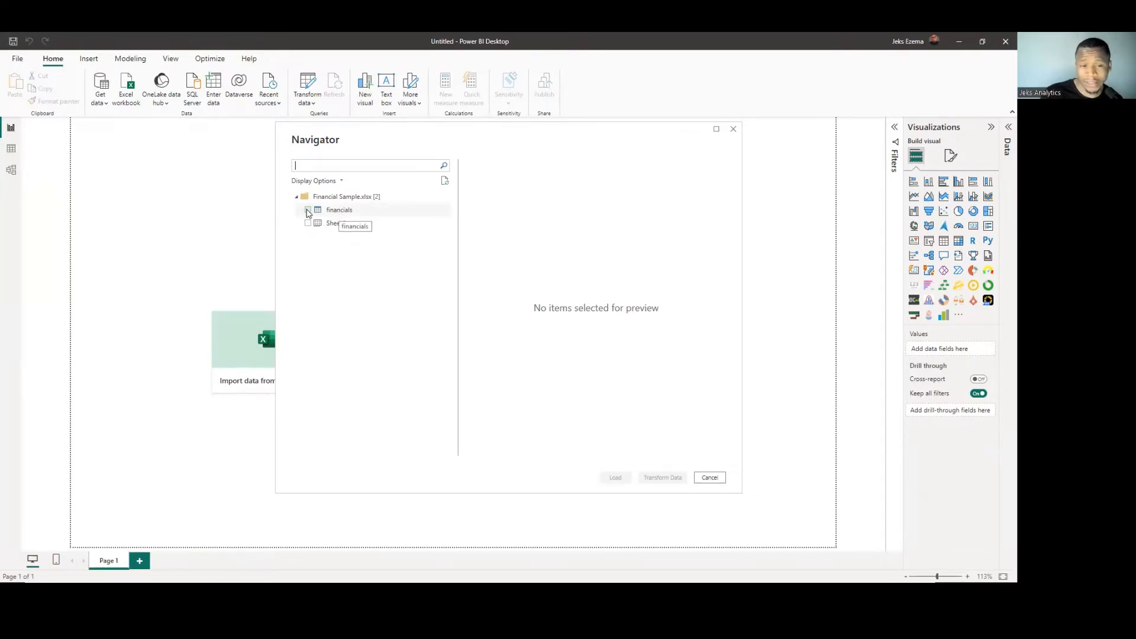
{"action": "left_click", "coordinate": [308, 211]}
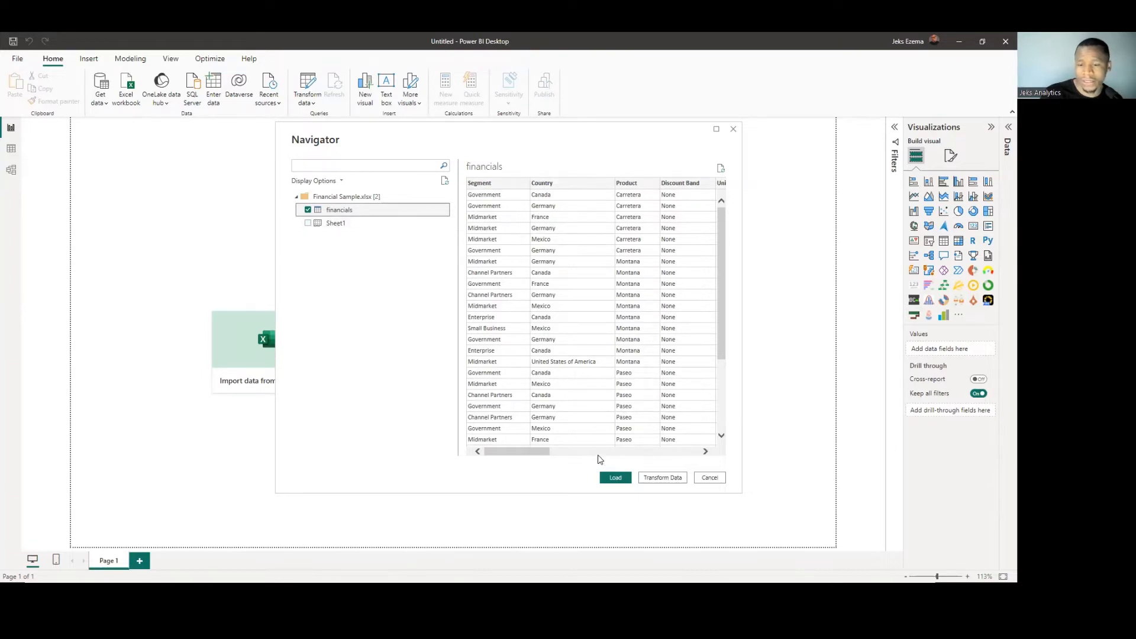
- Examine the rows and columns in the financials table preview, from Segment through to Year
{"action": "left_click_drag", "start_coordinate": [533, 454], "coordinate": [501, 453]}
{"action": "scroll", "coordinate": [529, 348], "scroll_direction": "down", "scroll_amount": 4}
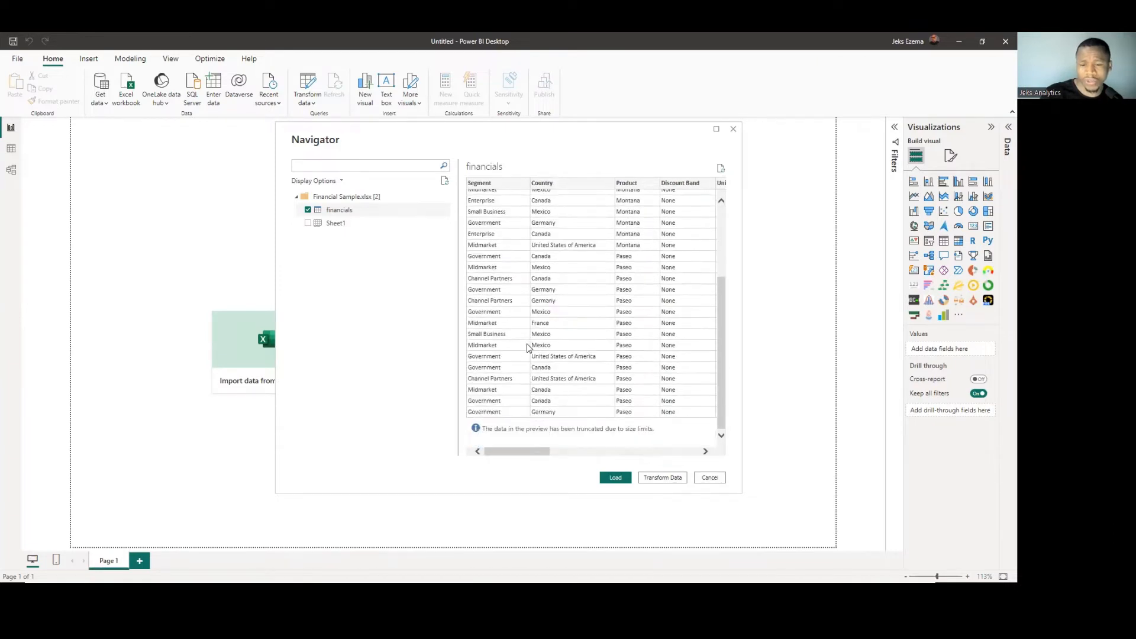
{"action": "scroll", "coordinate": [540, 396], "scroll_direction": "up", "scroll_amount": 3}
{"action": "scroll", "coordinate": [539, 397], "scroll_direction": "down", "scroll_amount": 3}
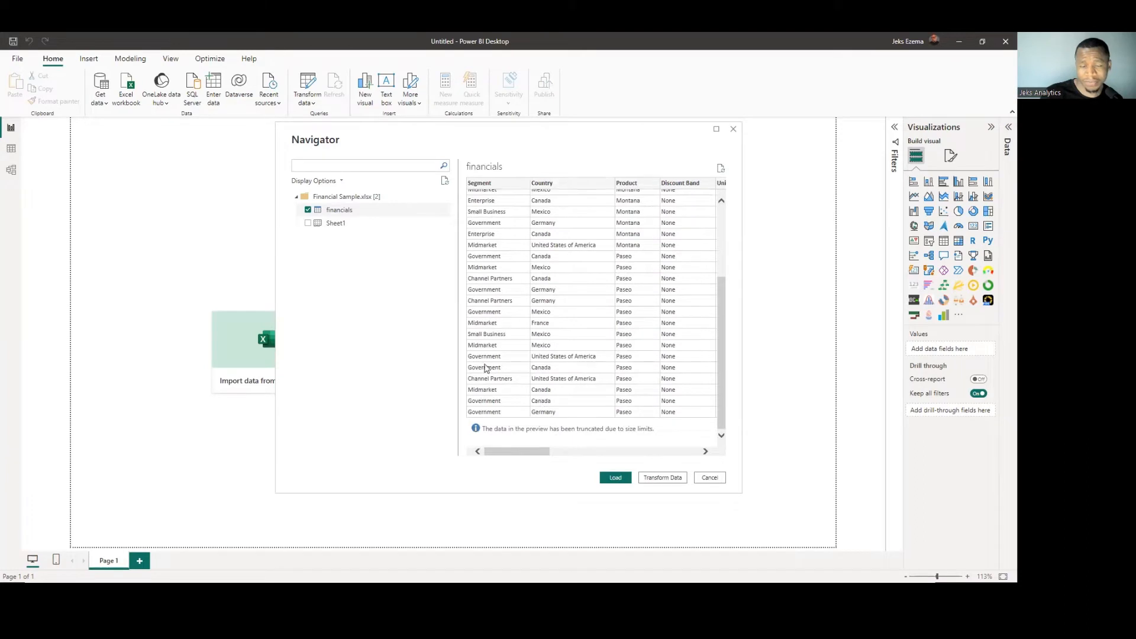
{"action": "scroll", "coordinate": [502, 352], "scroll_direction": "up", "scroll_amount": 3}
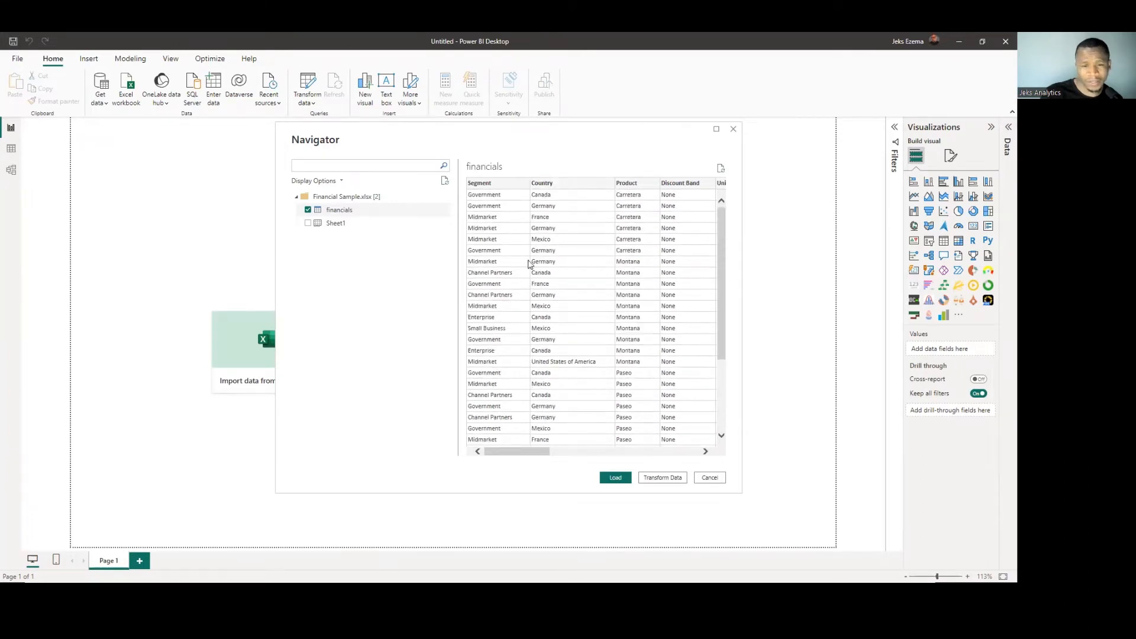
{"action": "scroll", "coordinate": [530, 272], "scroll_direction": "down", "scroll_amount": 3}
{"action": "scroll", "coordinate": [534, 282], "scroll_direction": "up", "scroll_amount": 3}
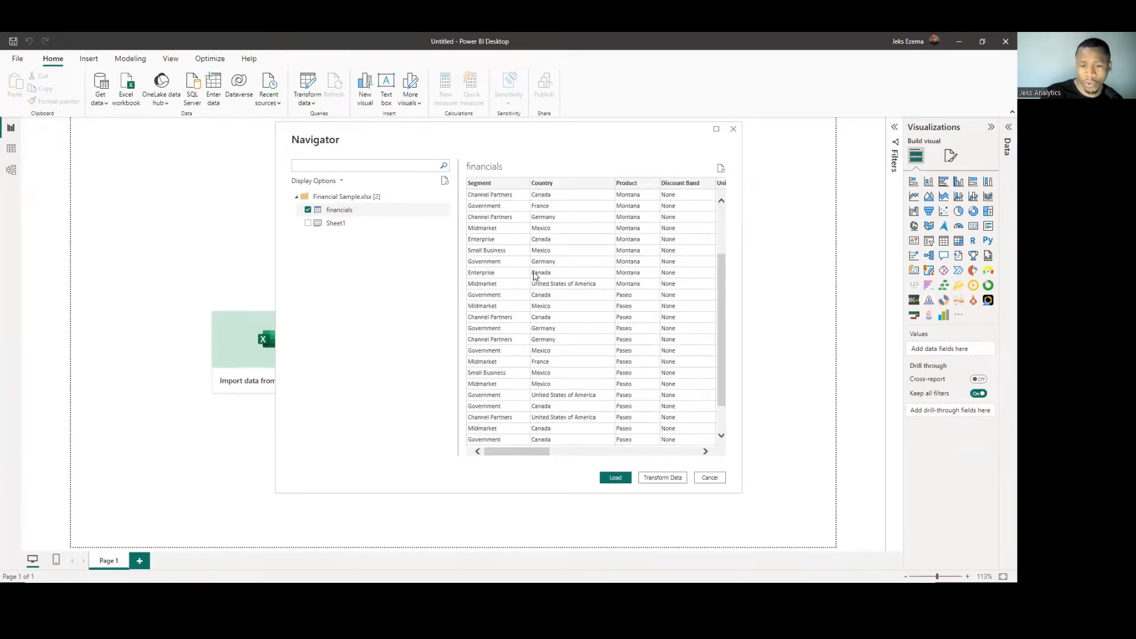
{"action": "scroll", "coordinate": [535, 286], "scroll_direction": "down", "scroll_amount": 4}
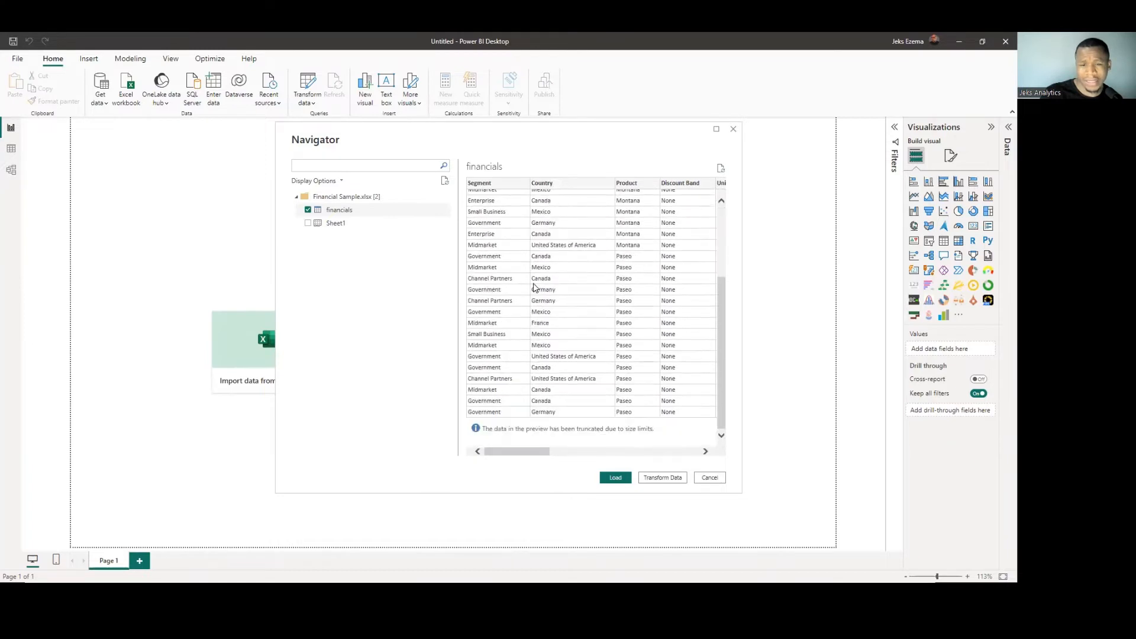
{"action": "scroll", "coordinate": [536, 342], "scroll_direction": "up", "scroll_amount": 4}
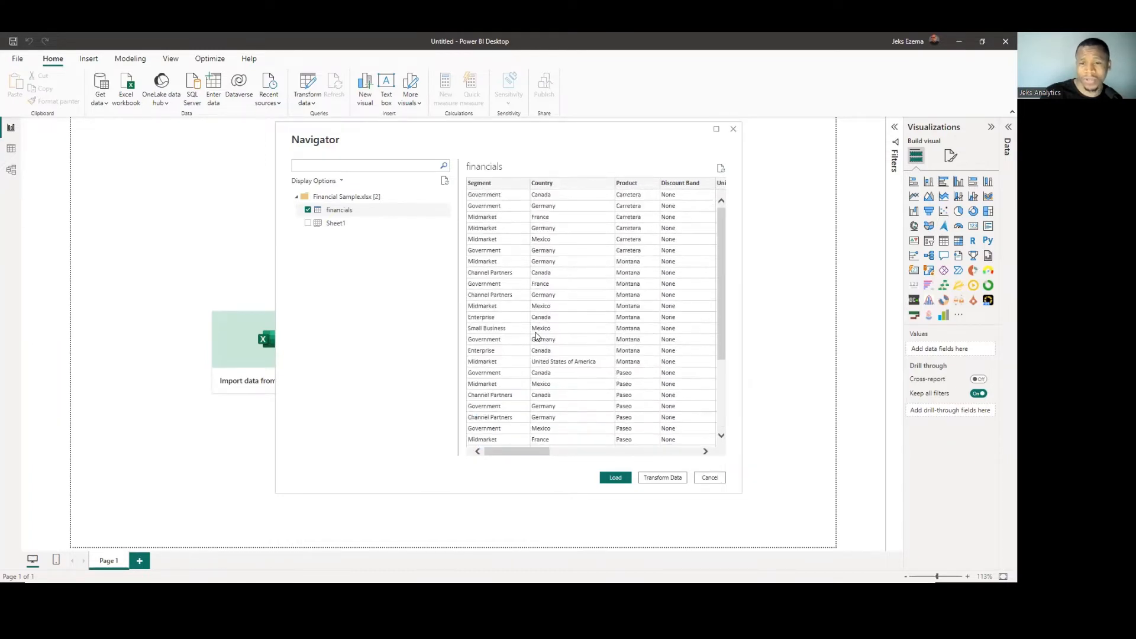
{"action": "scroll", "coordinate": [536, 336], "scroll_direction": "down", "scroll_amount": 4}
{"action": "left_click_drag", "start_coordinate": [525, 451], "coordinate": [643, 451]}
{"action": "left_click", "coordinate": [680, 451]}
{"action": "scroll", "coordinate": [509, 329], "scroll_direction": "up", "scroll_amount": 3}
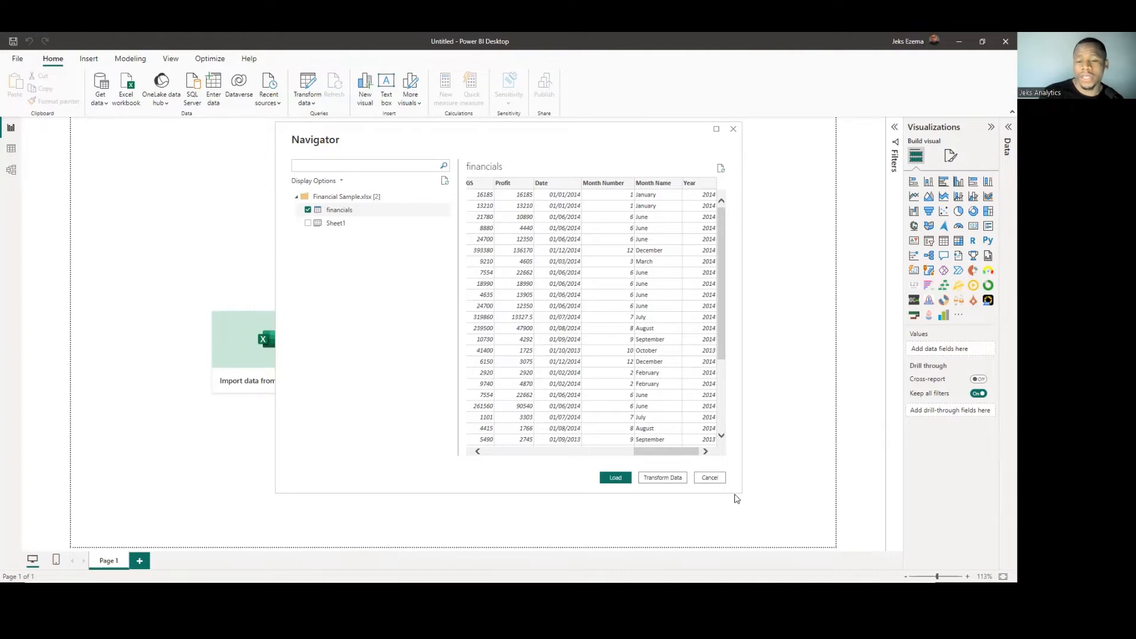
{"action": "left_click_drag", "start_coordinate": [674, 453], "coordinate": [520, 455]}
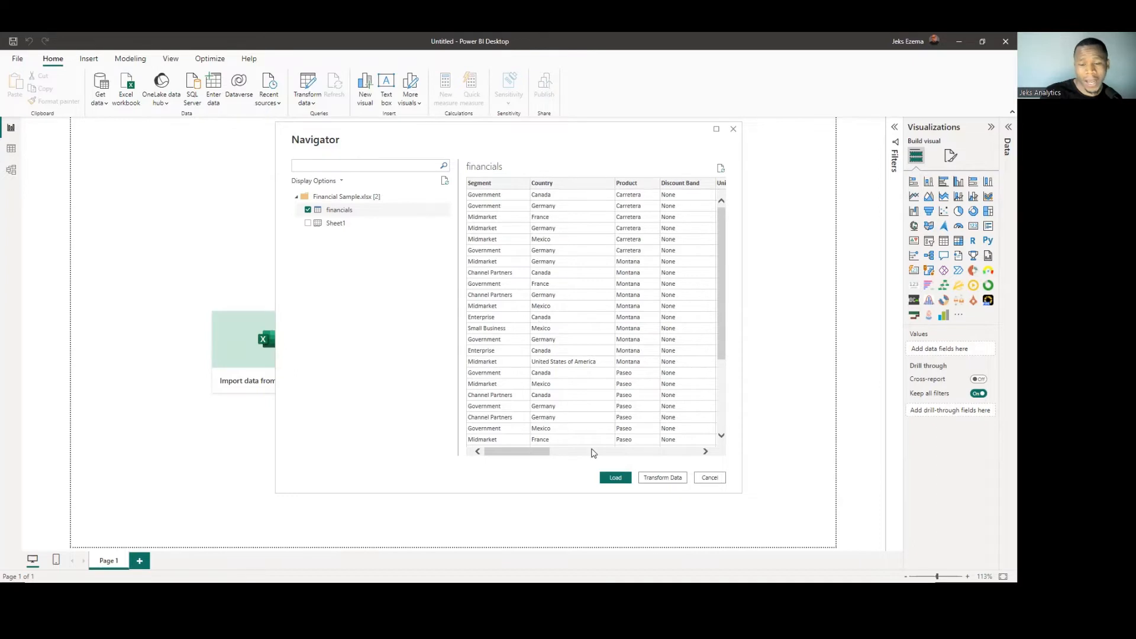
- Open the financials table for transformation in Power Query and rename its query as Business Data
{"action": "left_click", "coordinate": [664, 480]}
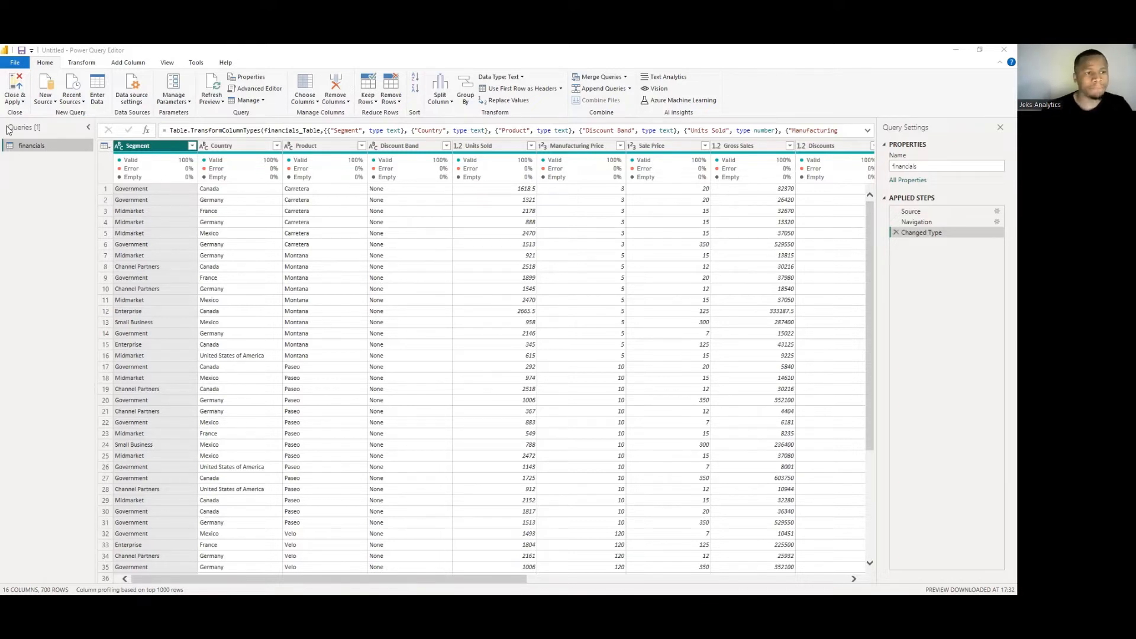
{"action": "right_click", "coordinate": [40, 147]}
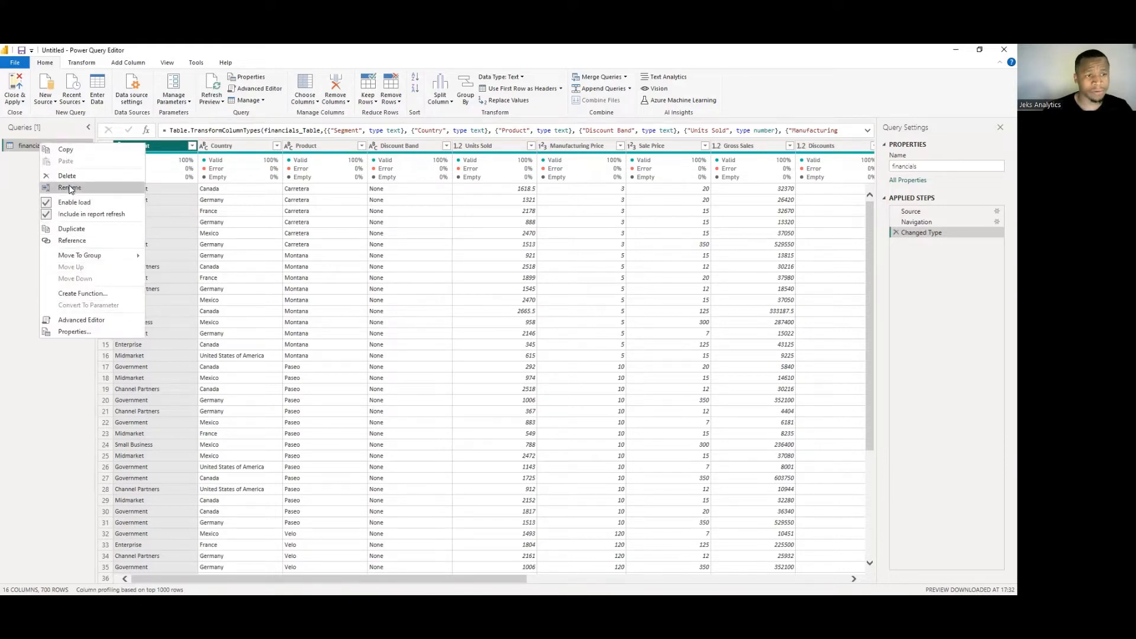
{"action": "left_click", "coordinate": [28, 178]}
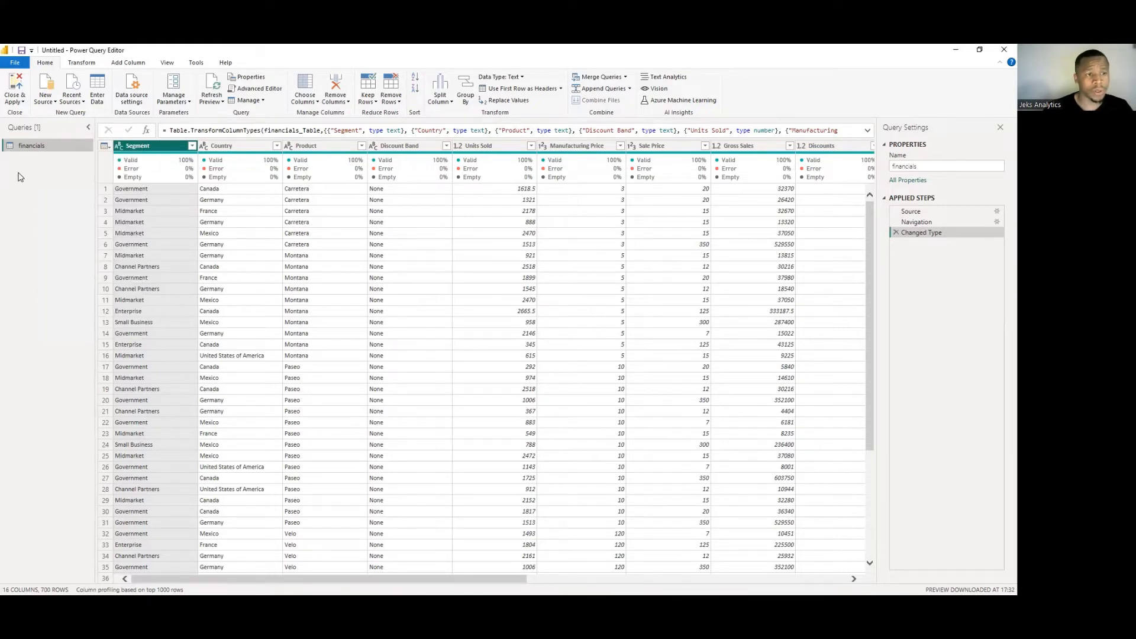
{"action": "double_click", "coordinate": [43, 146]}
{"action": "left_click_drag", "start_coordinate": [50, 146], "coordinate": [20, 146]}
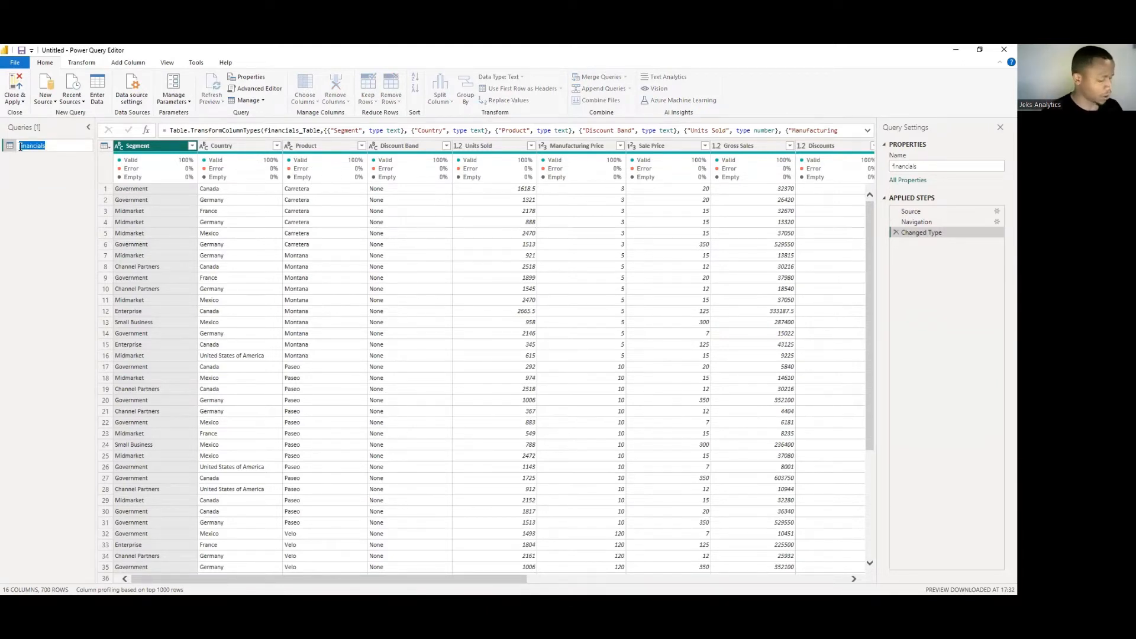
{"action": "key", "text": "BackSpace"}
{"action": "type", "text": "Business"}
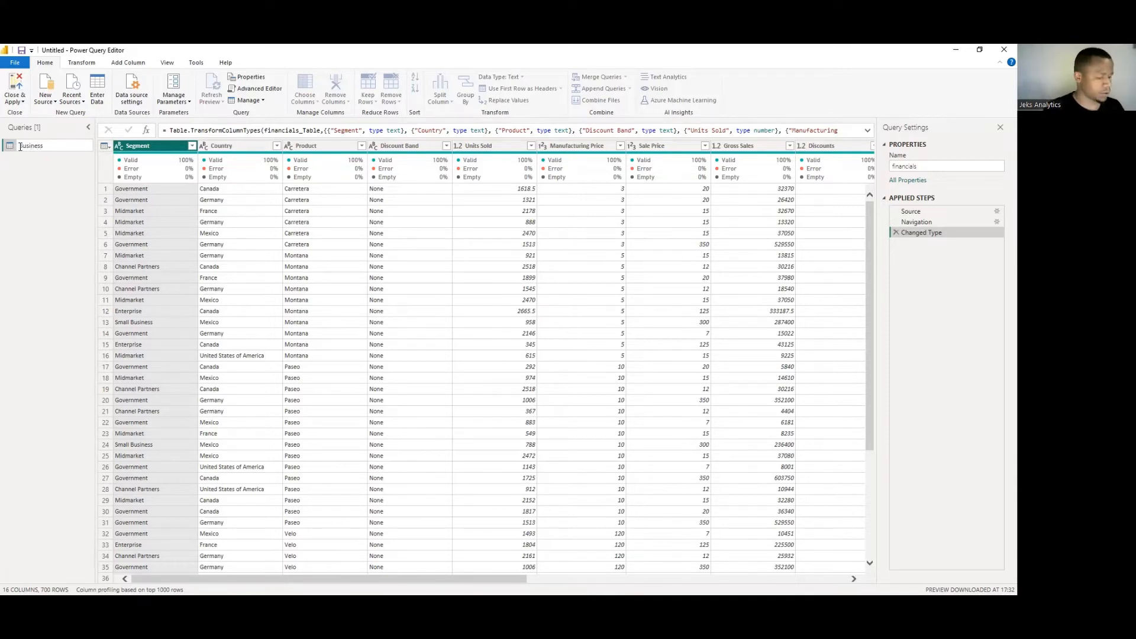
{"action": "type", "text": " Data"}
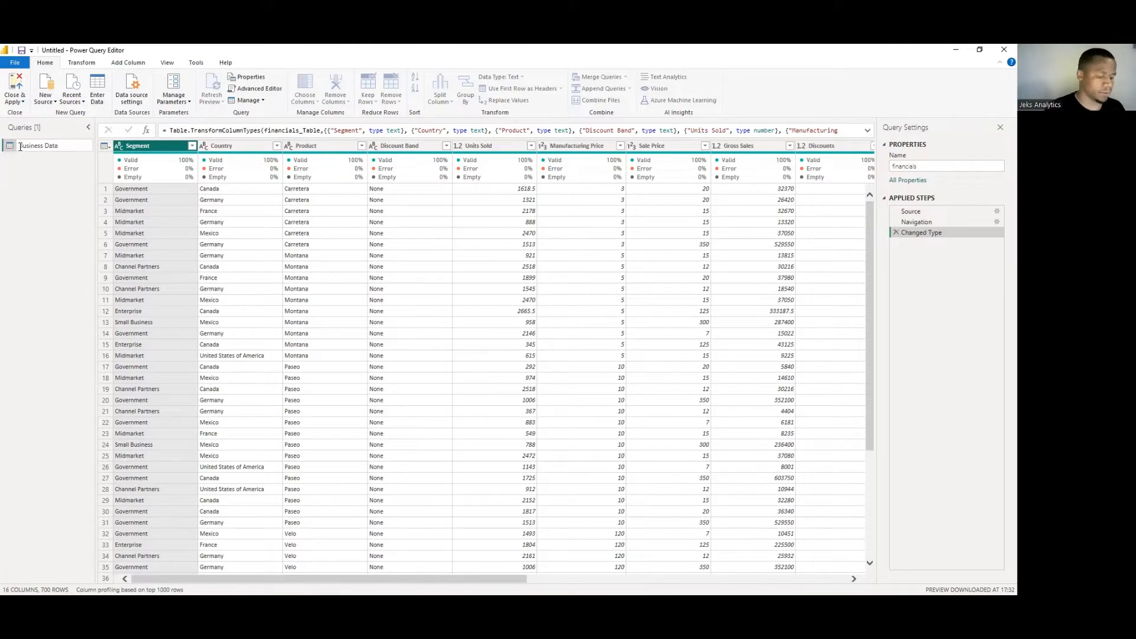
{"action": "key", "text": "Return"}
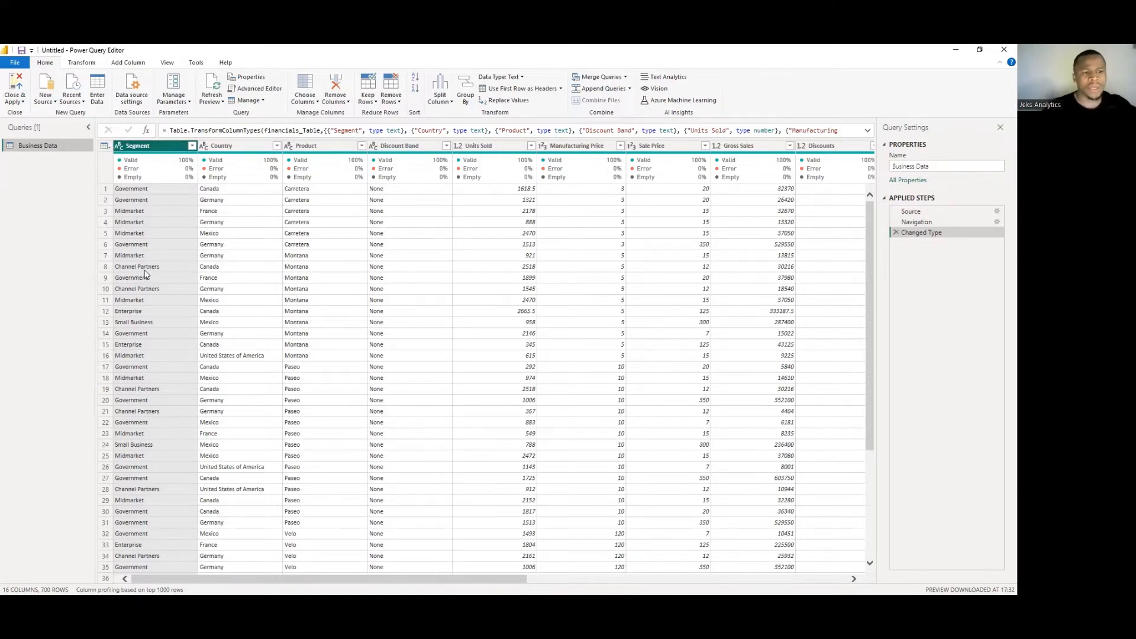
- Check the available data types for the Segment, Country, Product and Units Sold columns, and view the Units Sold column profile
{"action": "left_click", "coordinate": [119, 147]}
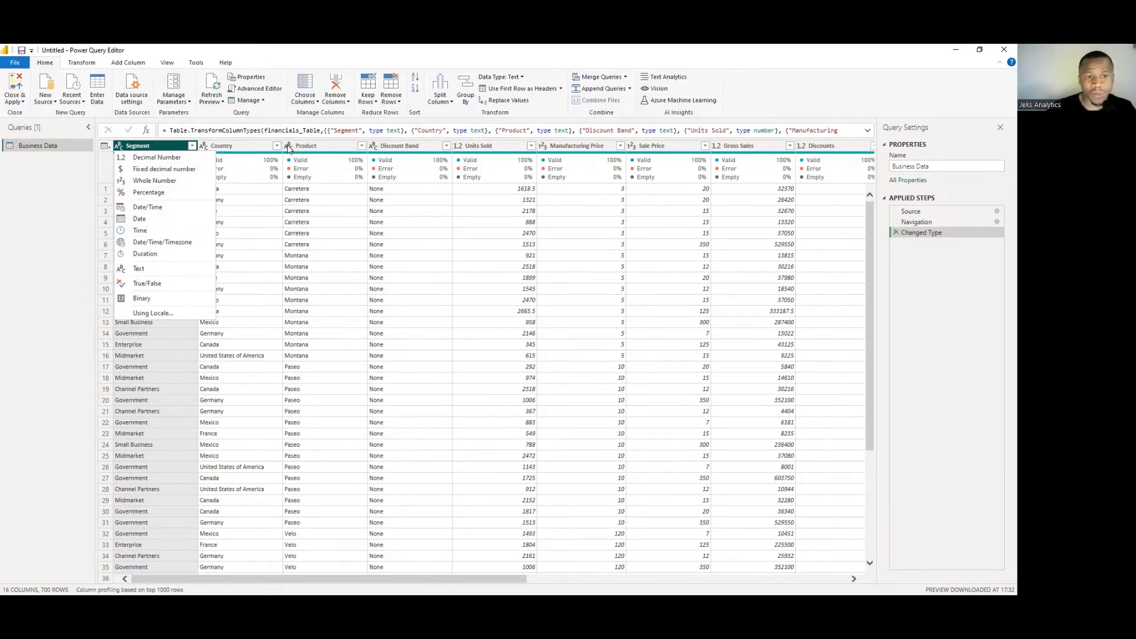
{"action": "left_click", "coordinate": [205, 146]}
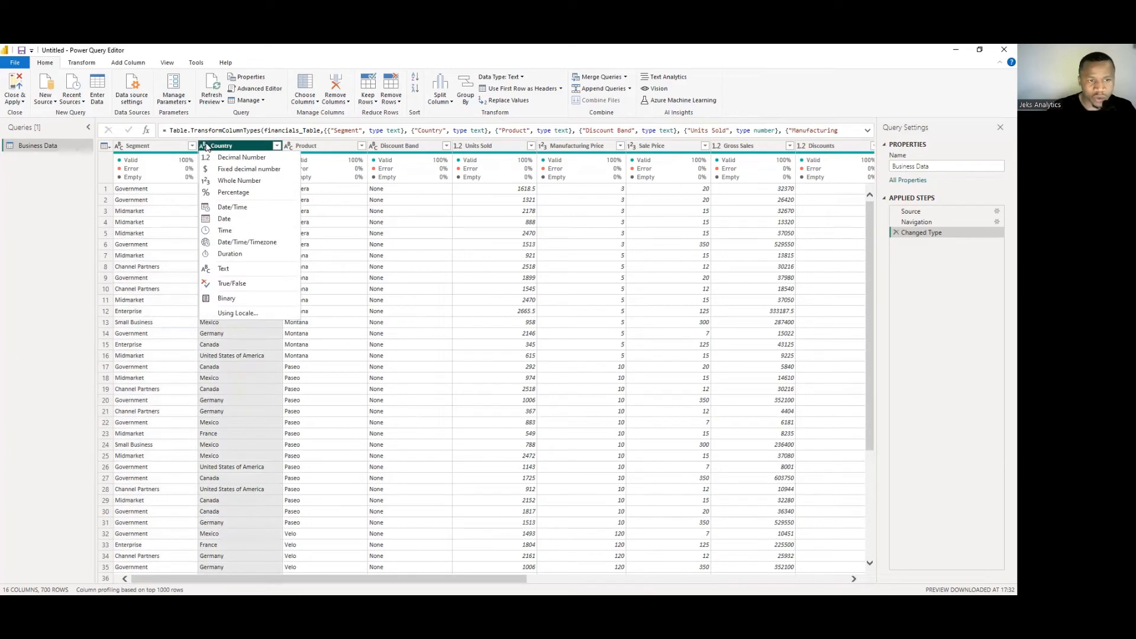
{"action": "left_click", "coordinate": [290, 145]}
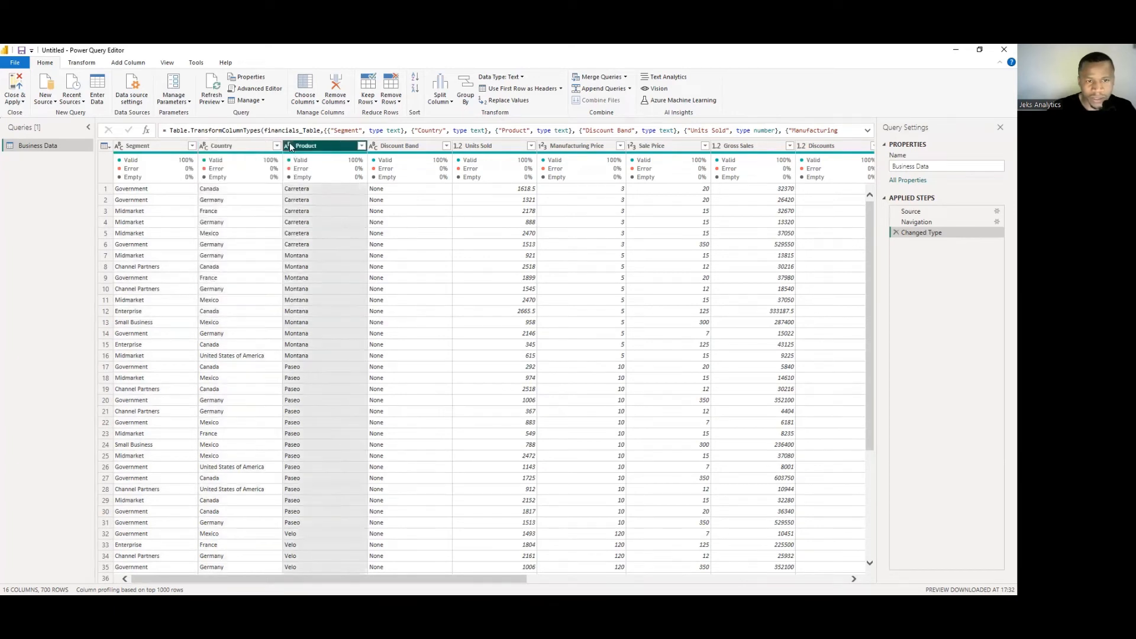
{"action": "left_click", "coordinate": [289, 146]}
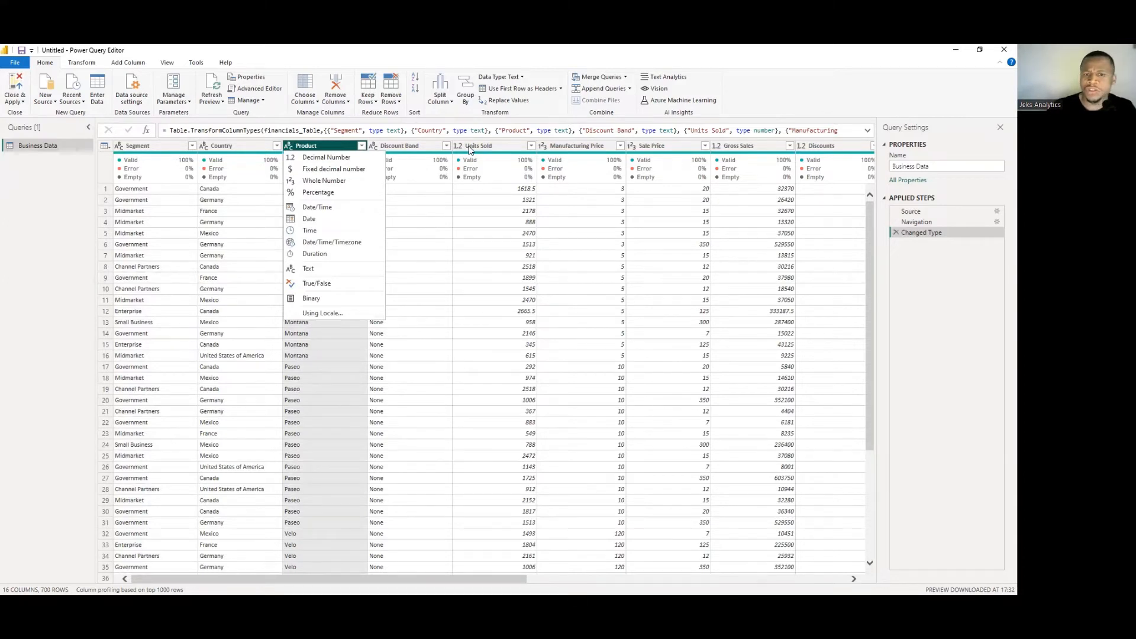
{"action": "left_click", "coordinate": [459, 147]}
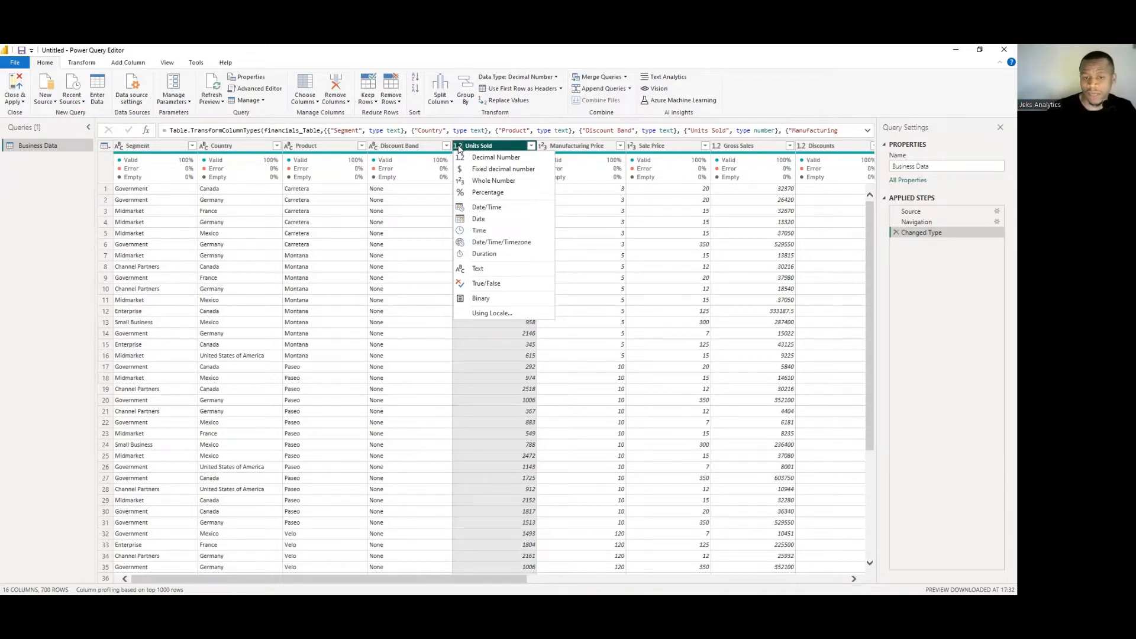
{"action": "left_click", "coordinate": [508, 148]}
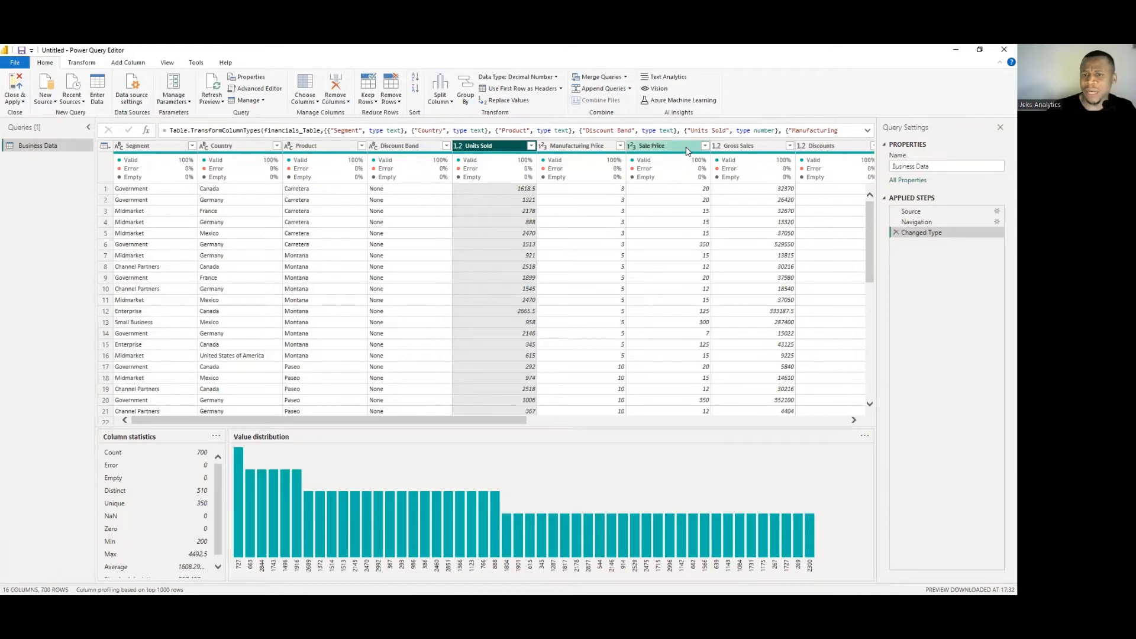
- Change the Manufacturing Price and Sale Price columns to Fixed decimal number, adding the conversion as a new step
{"action": "left_click", "coordinate": [542, 147]}
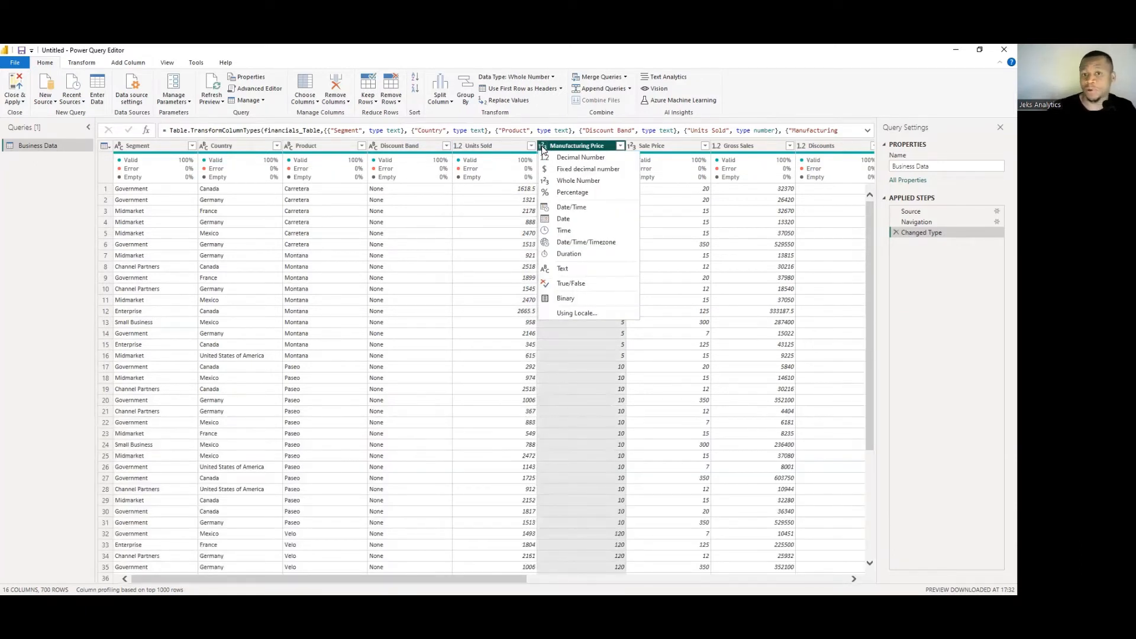
{"action": "left_click", "coordinate": [562, 170]}
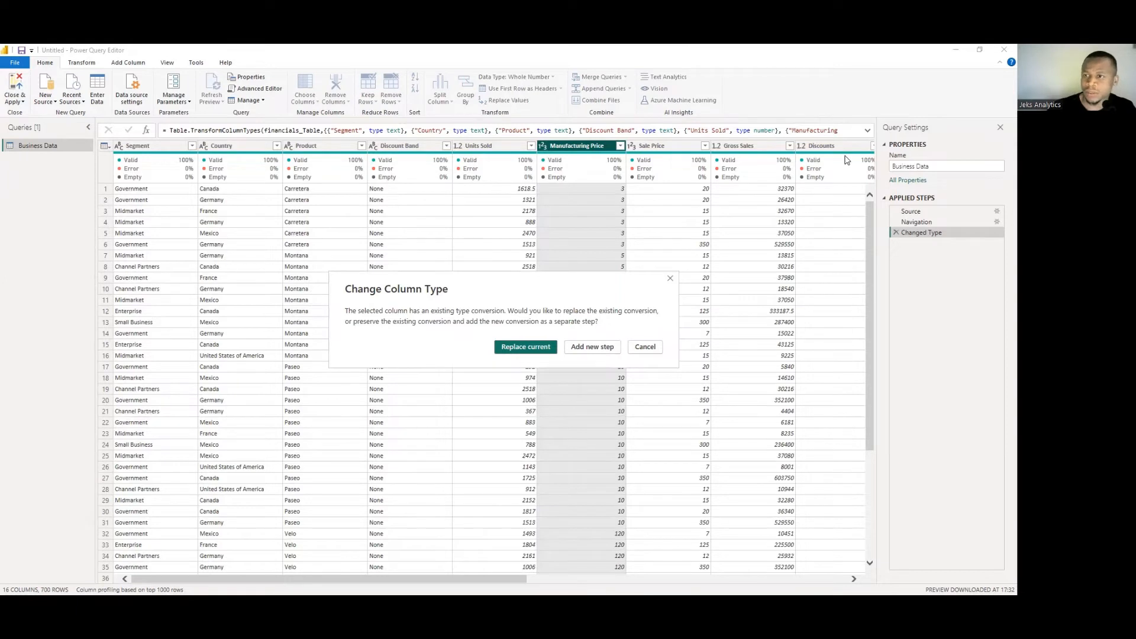
{"action": "left_click", "coordinate": [591, 348]}
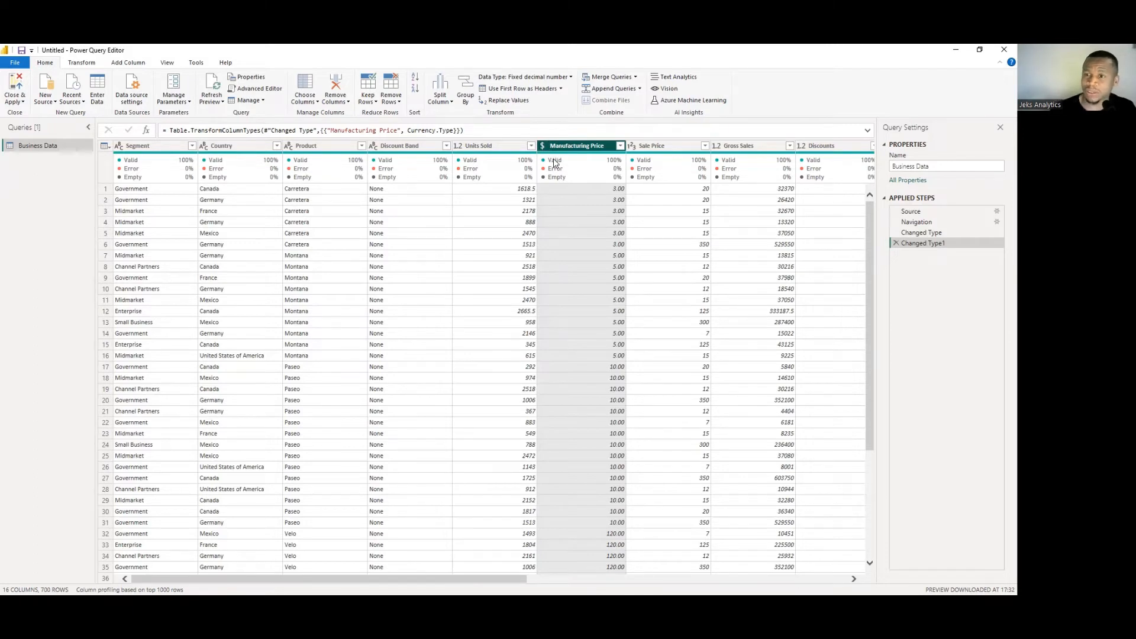
{"action": "mouse_move", "coordinate": [556, 164]}
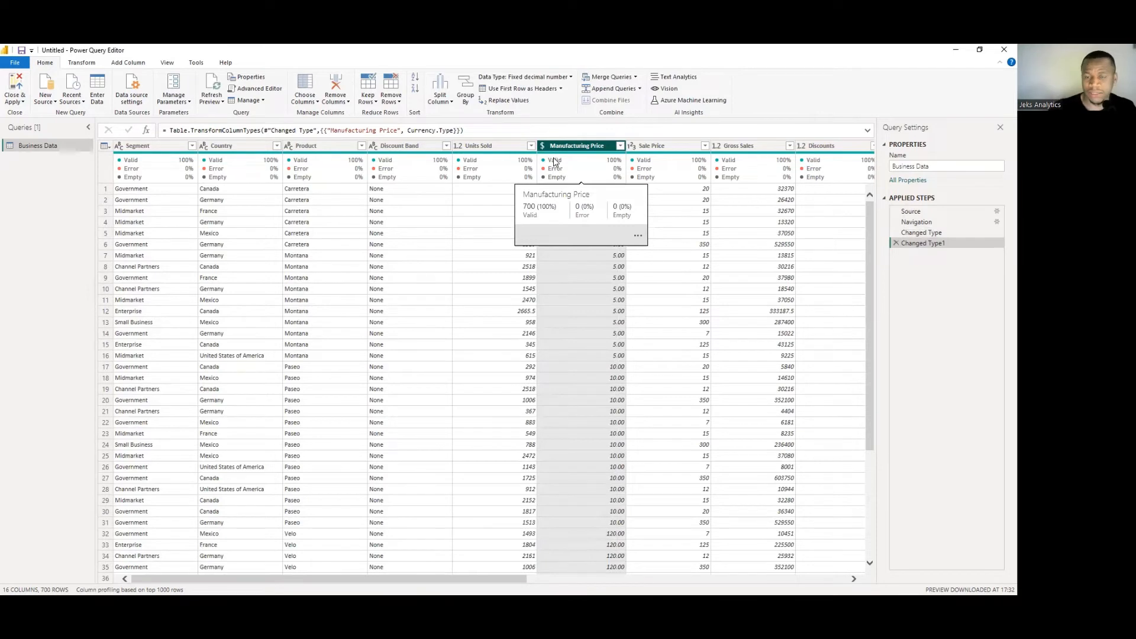
{"action": "left_click", "coordinate": [632, 147]}
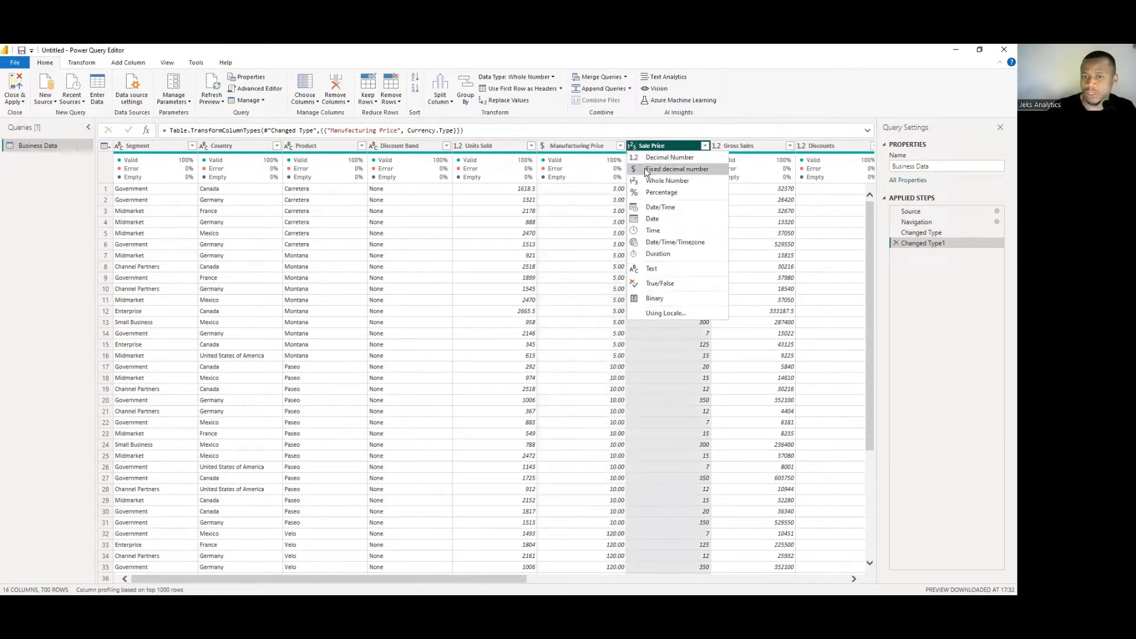
{"action": "left_click", "coordinate": [646, 170]}
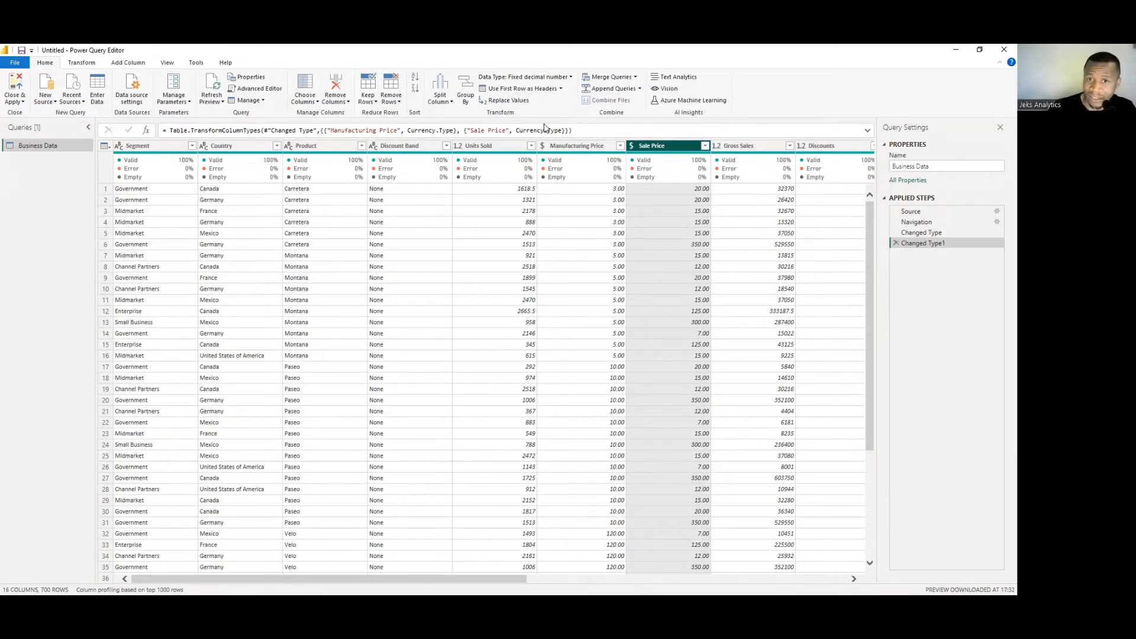
{"action": "left_click", "coordinate": [576, 130]}
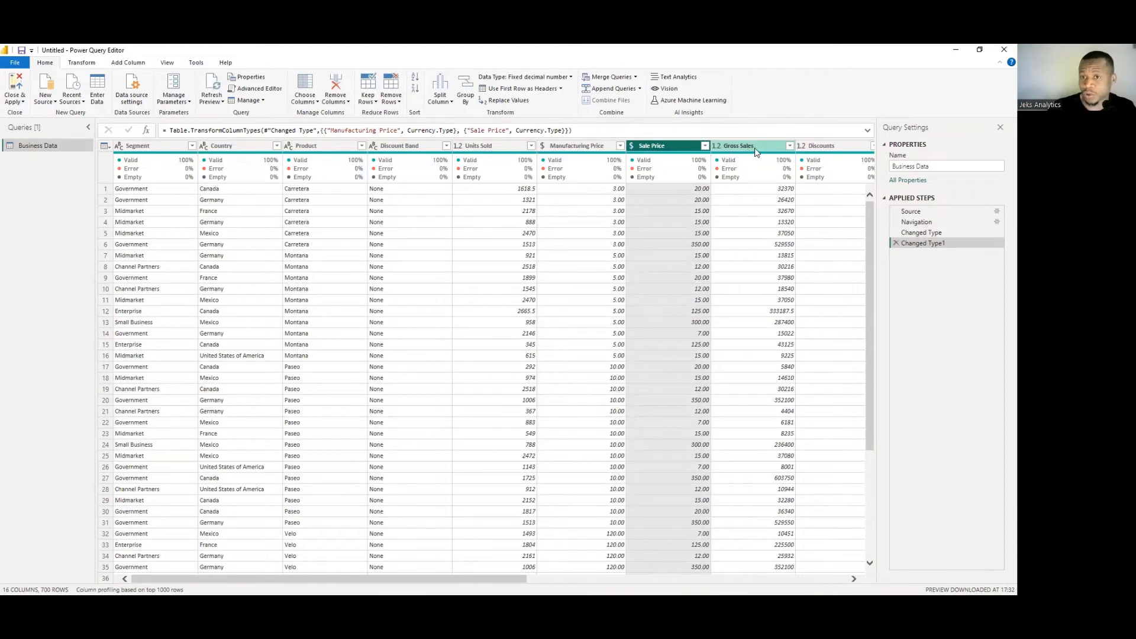
- Change Gross Sales to Fixed decimal number, and remove the {"Gross Sales", Currency.Type} conversion from the step's formula
{"action": "left_click", "coordinate": [719, 147]}
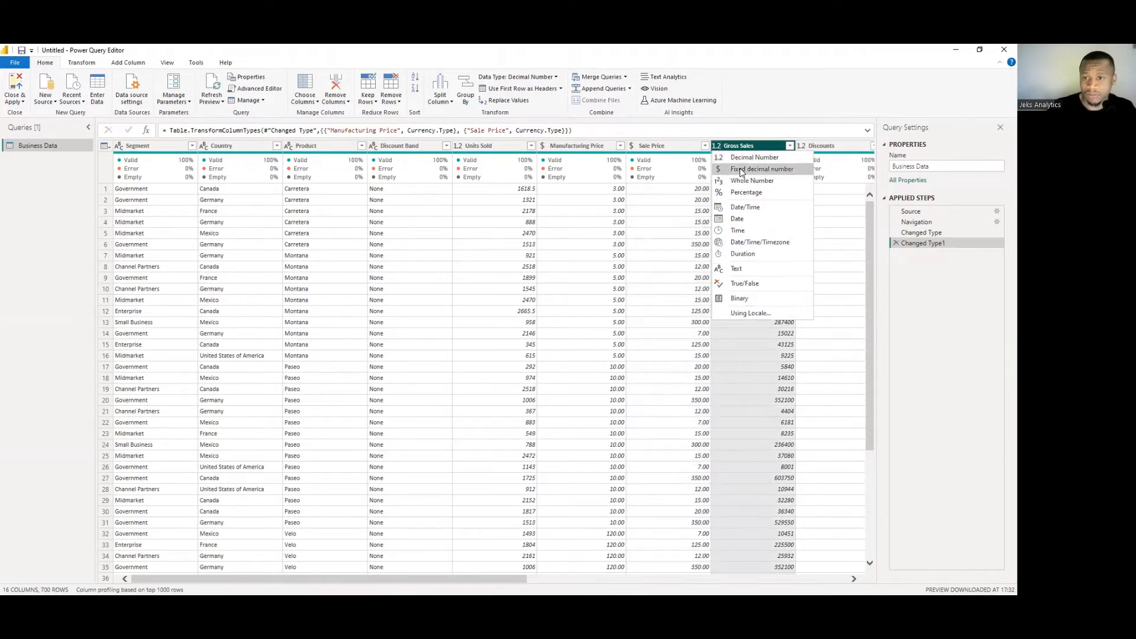
{"action": "left_click", "coordinate": [741, 171]}
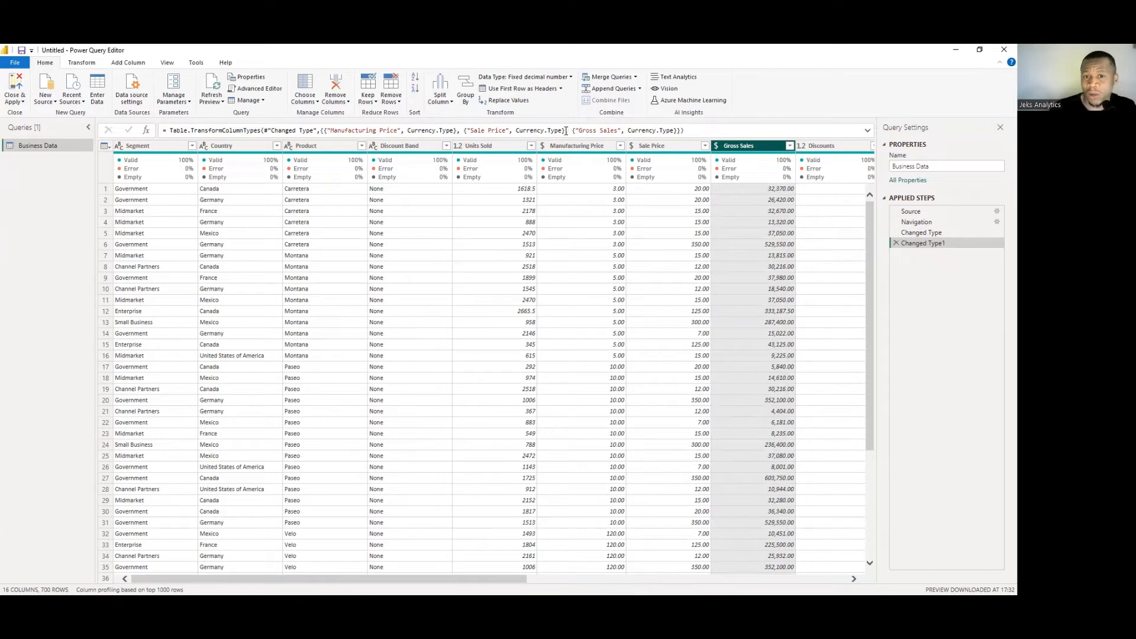
{"action": "left_click_drag", "start_coordinate": [566, 130], "coordinate": [678, 127]}
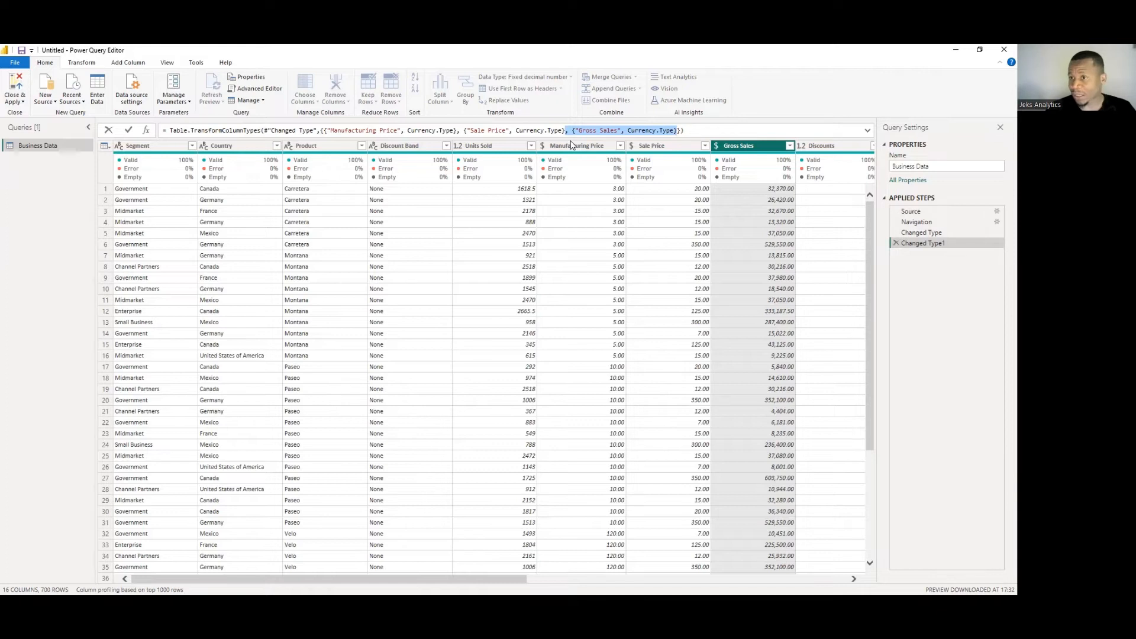
{"action": "key", "text": "shift+Right"}
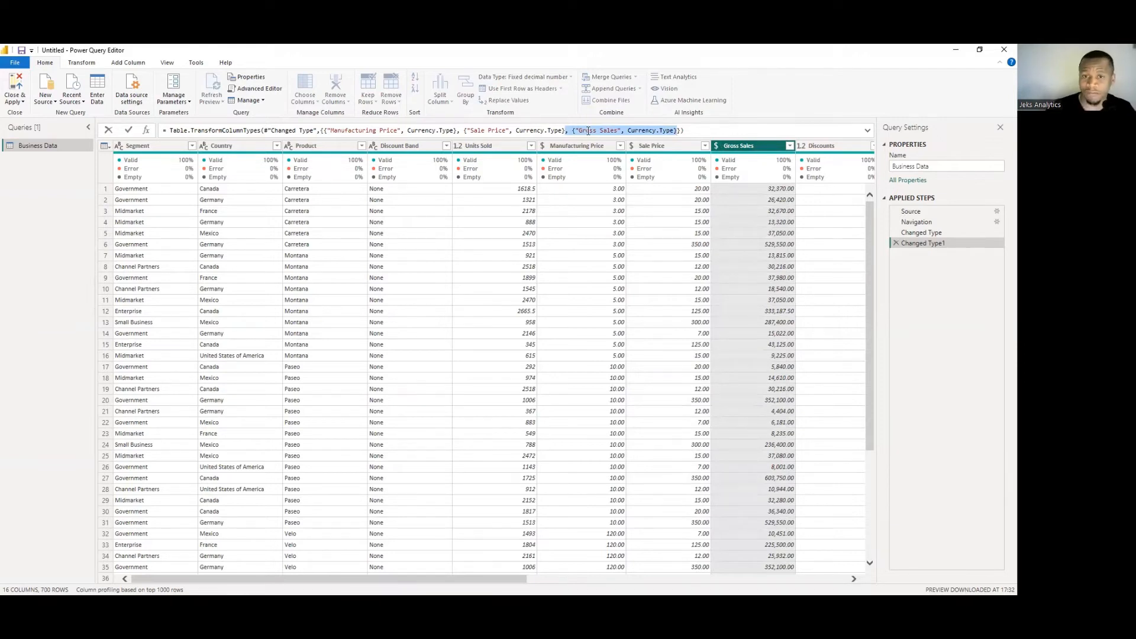
{"action": "key", "text": "BackSpace"}
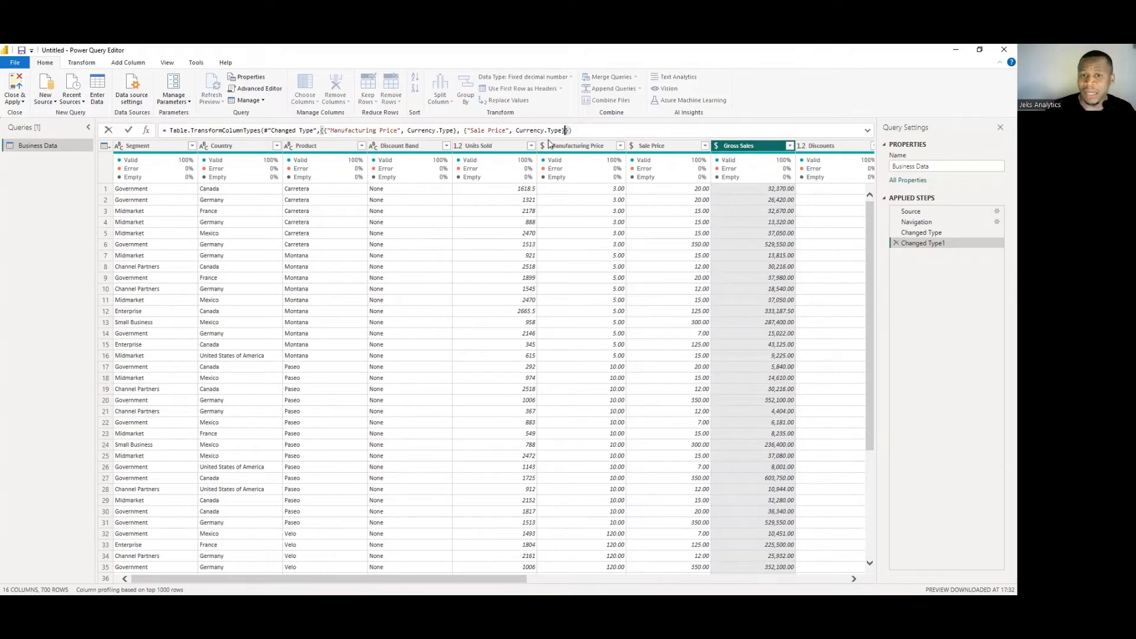
{"action": "left_click", "coordinate": [718, 148]}
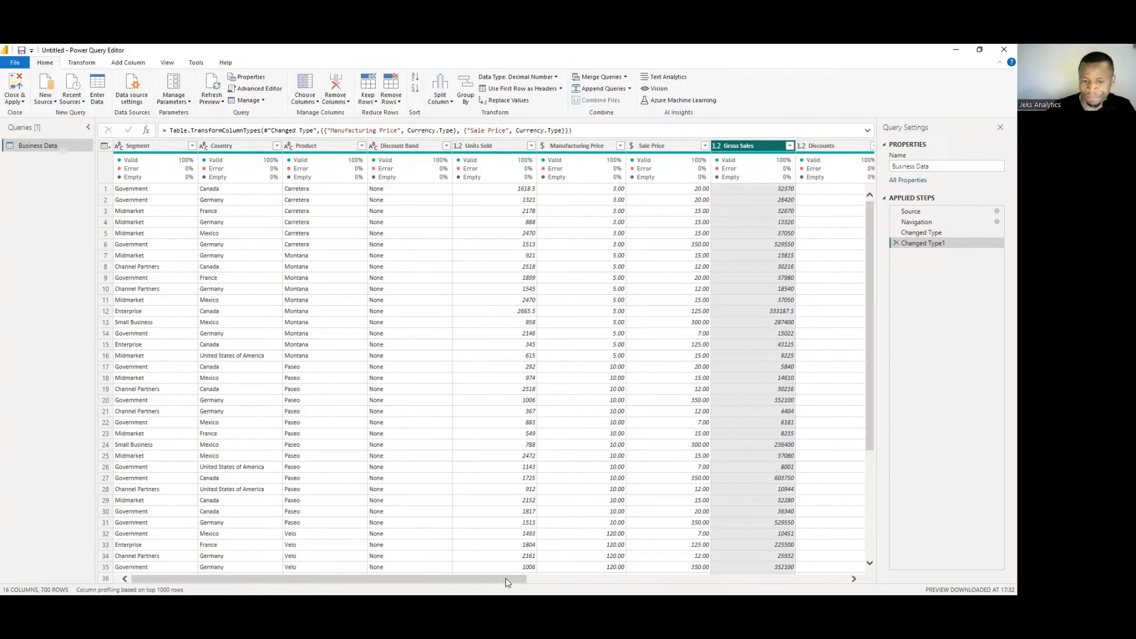
- Select the whole range of adjacent columns from Gross Sales through Profit, and reduce the selection to Profit alone
{"action": "left_click_drag", "start_coordinate": [498, 576], "coordinate": [715, 579]}
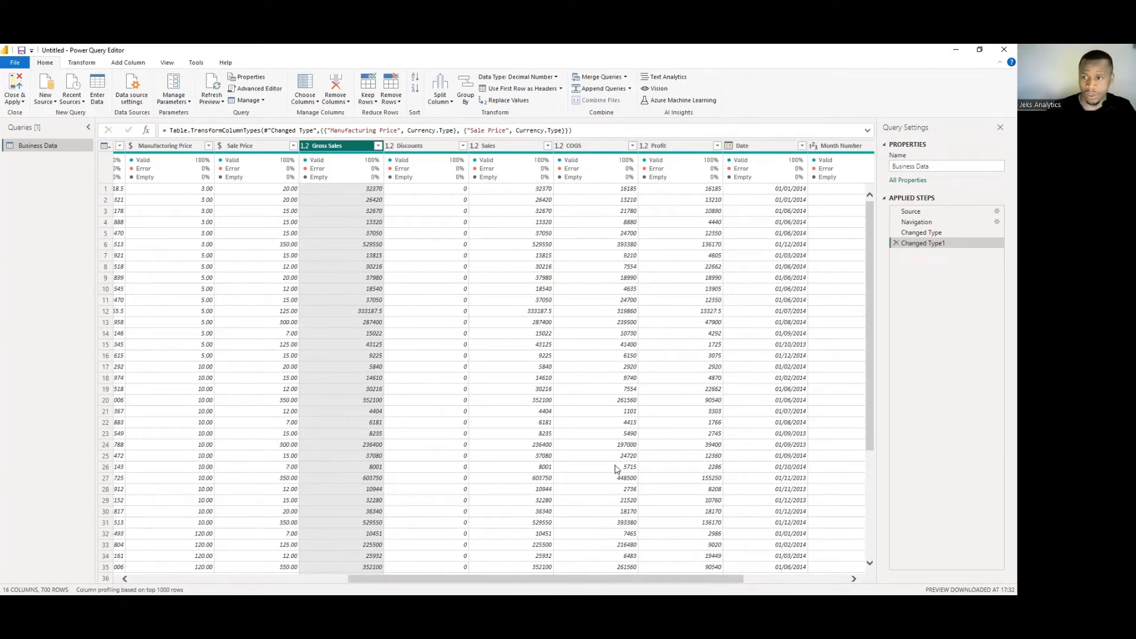
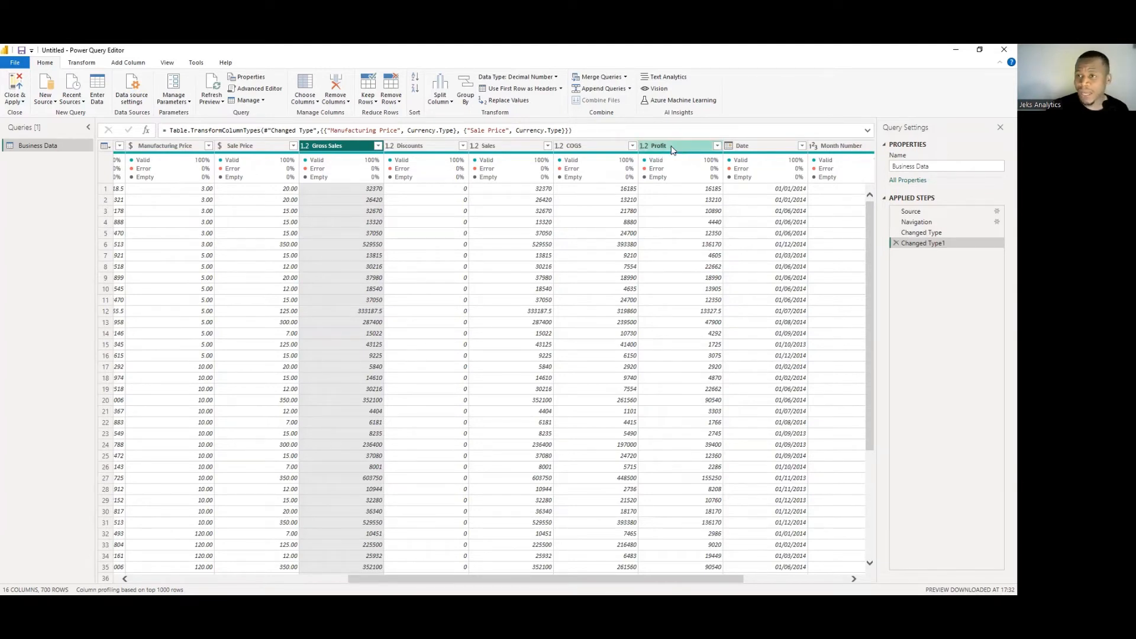
{"action": "left_click", "coordinate": [672, 147], "text": "shift"}
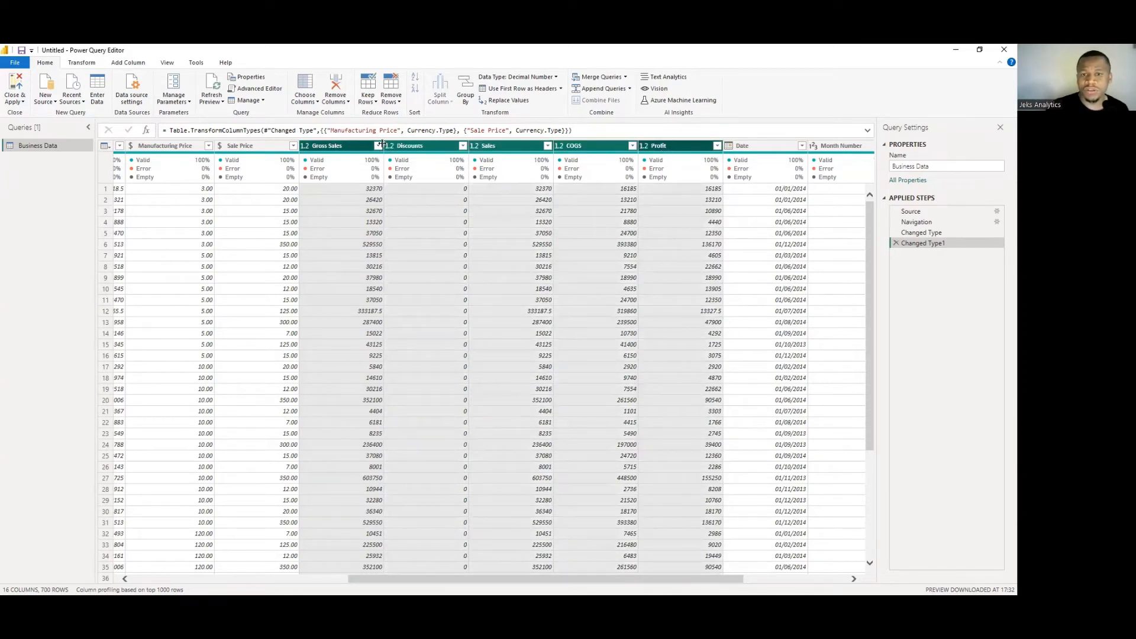
{"action": "left_click", "coordinate": [657, 148]}
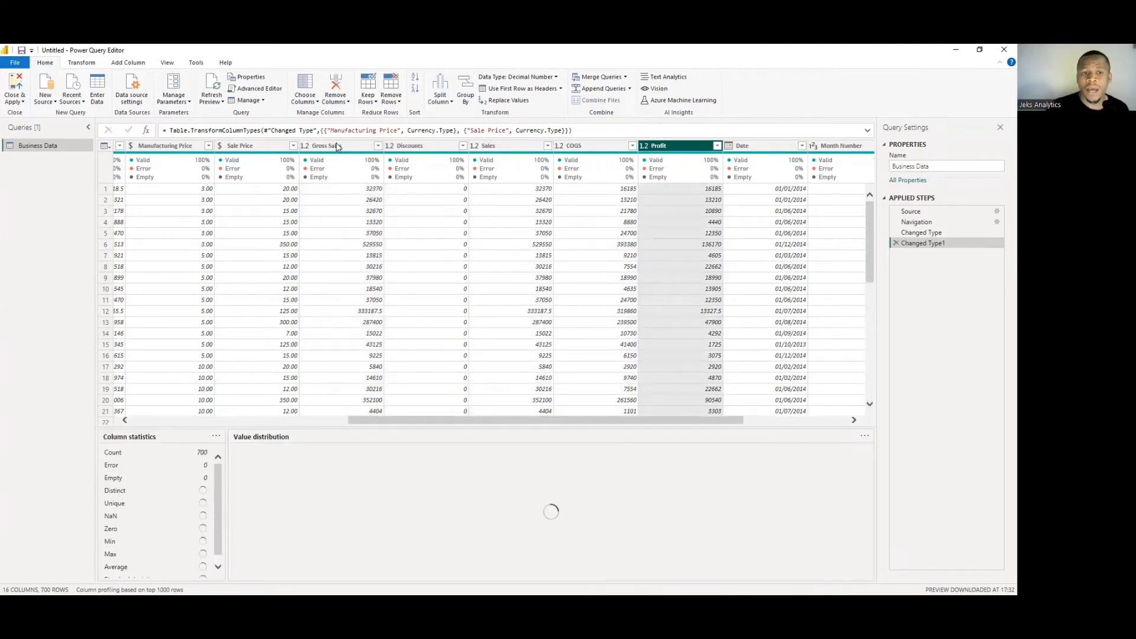
- Select the non-adjacent Gross Sales, Sales and Profit columns together, leaving out Discounts and COGS
{"action": "left_click", "coordinate": [338, 146]}
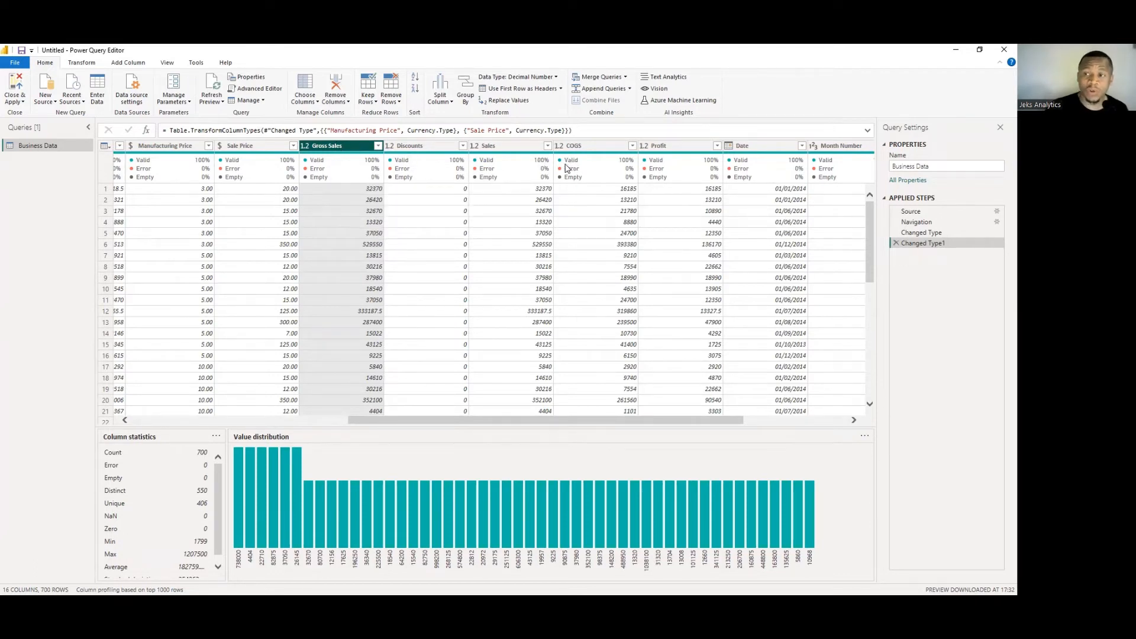
{"action": "mouse_move", "coordinate": [568, 168]}
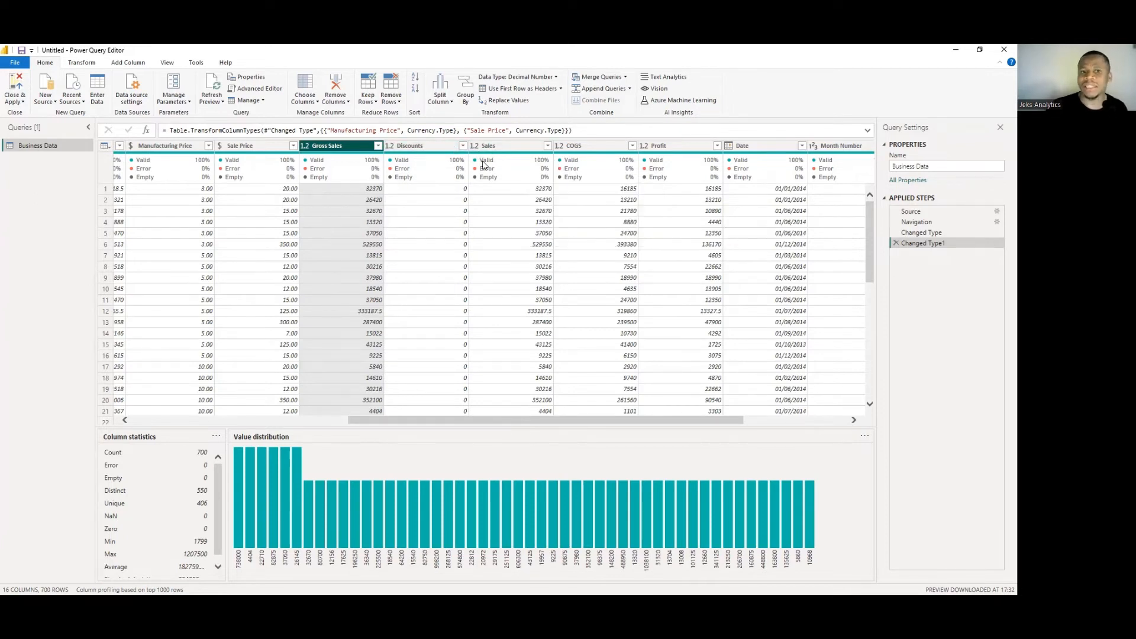
{"action": "mouse_move", "coordinate": [356, 156]}
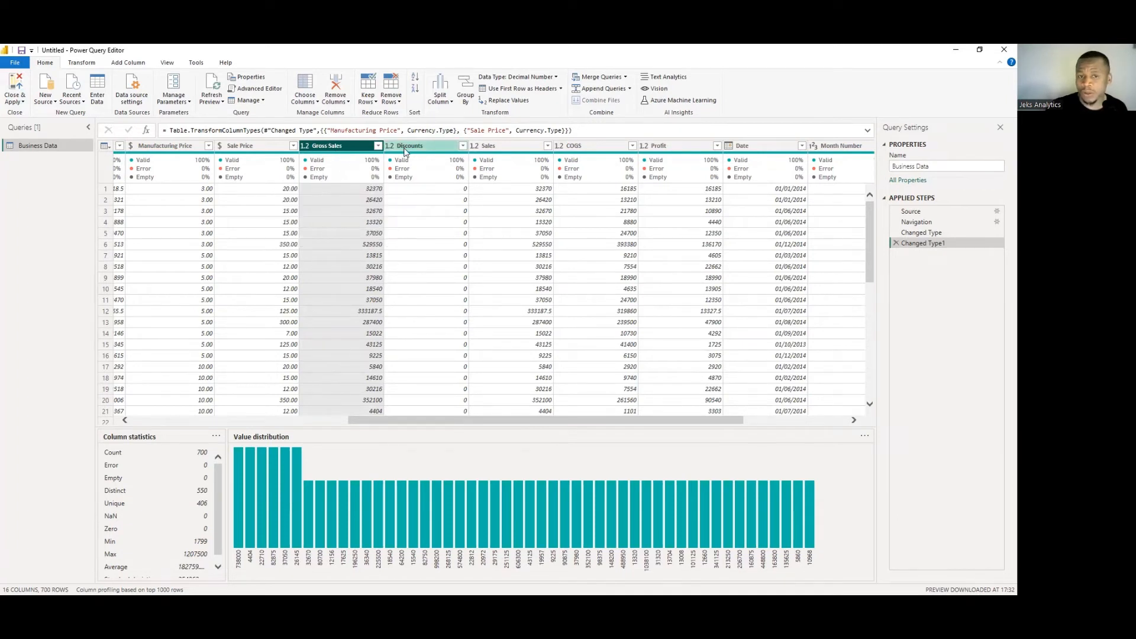
{"action": "left_click", "coordinate": [500, 153], "text": "ctrl"}
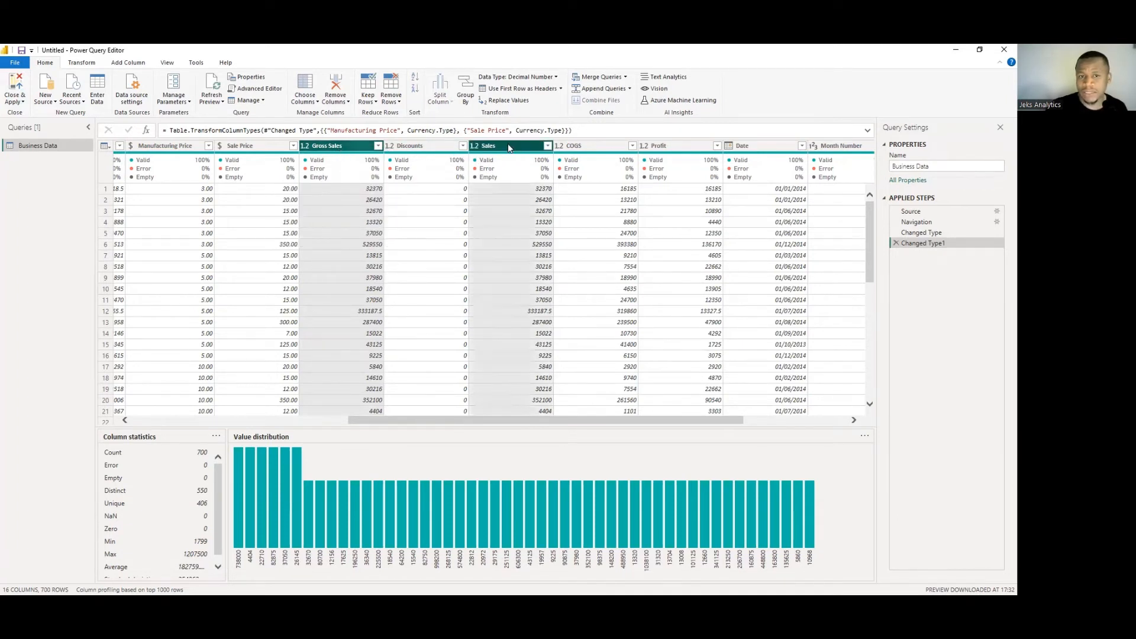
{"action": "left_click", "coordinate": [679, 151], "text": "ctrl"}
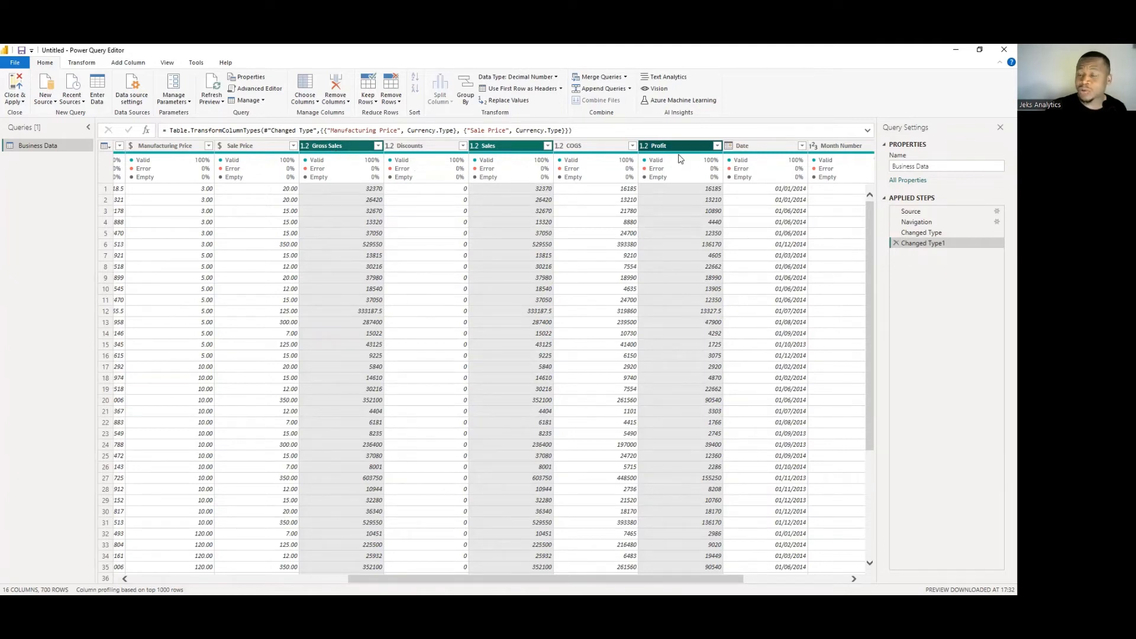
- Select the adjacent columns from Gross Sales through Profit, and review the data types and column quality from Segment to Year
{"action": "left_click", "coordinate": [339, 146]}
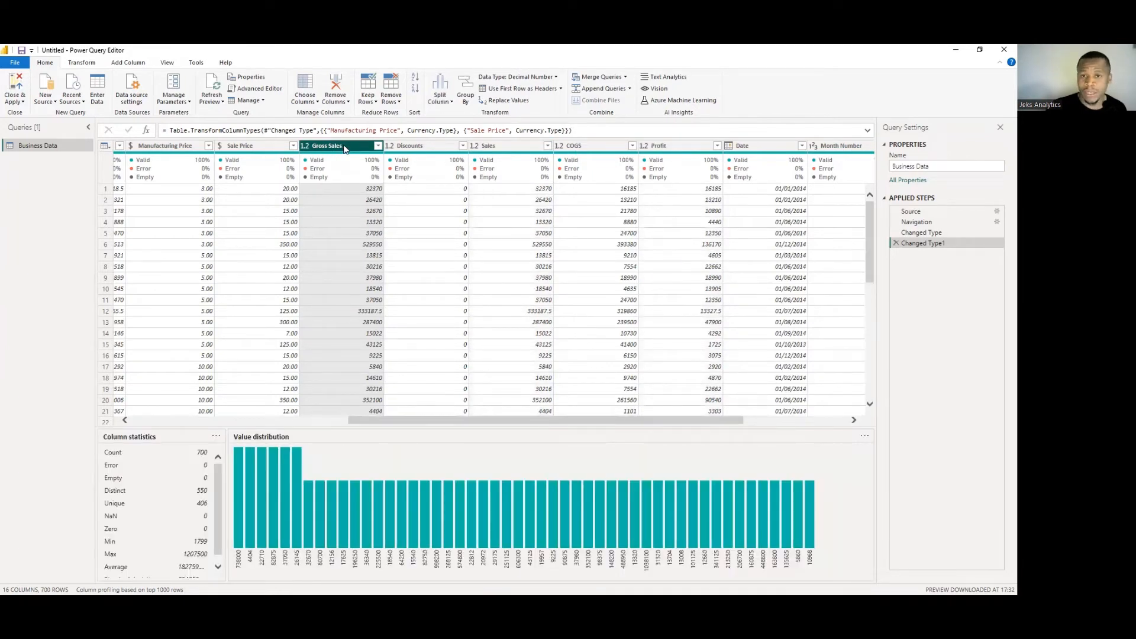
{"action": "left_click", "coordinate": [681, 145], "text": "shift"}
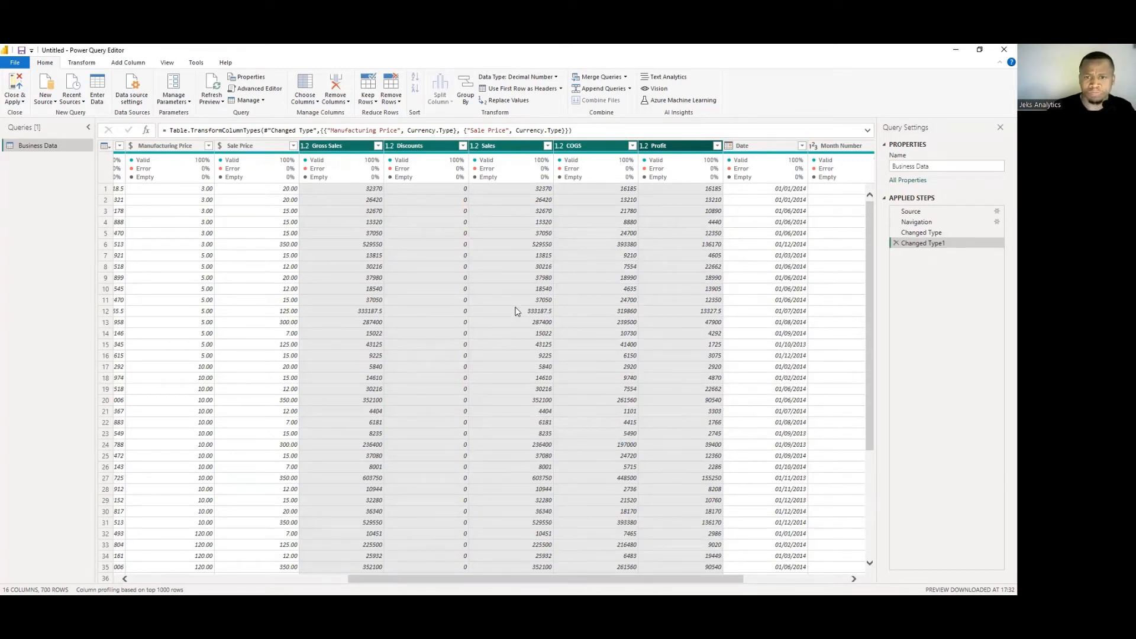
{"action": "left_click_drag", "start_coordinate": [670, 583], "coordinate": [836, 585]}
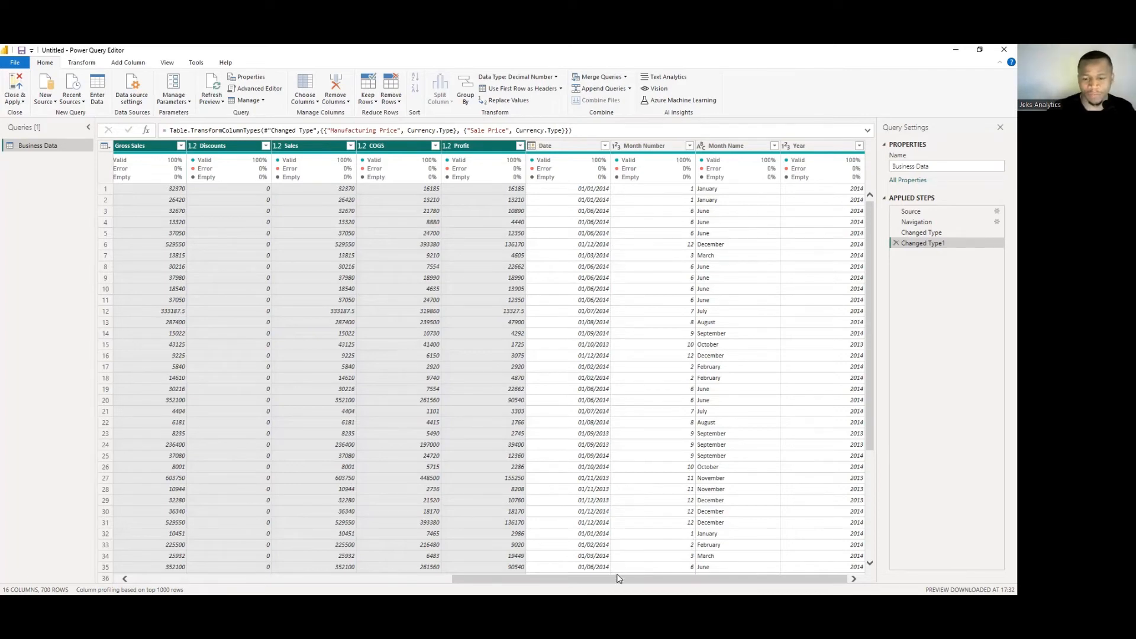
{"action": "left_click_drag", "start_coordinate": [489, 579], "coordinate": [213, 570]}
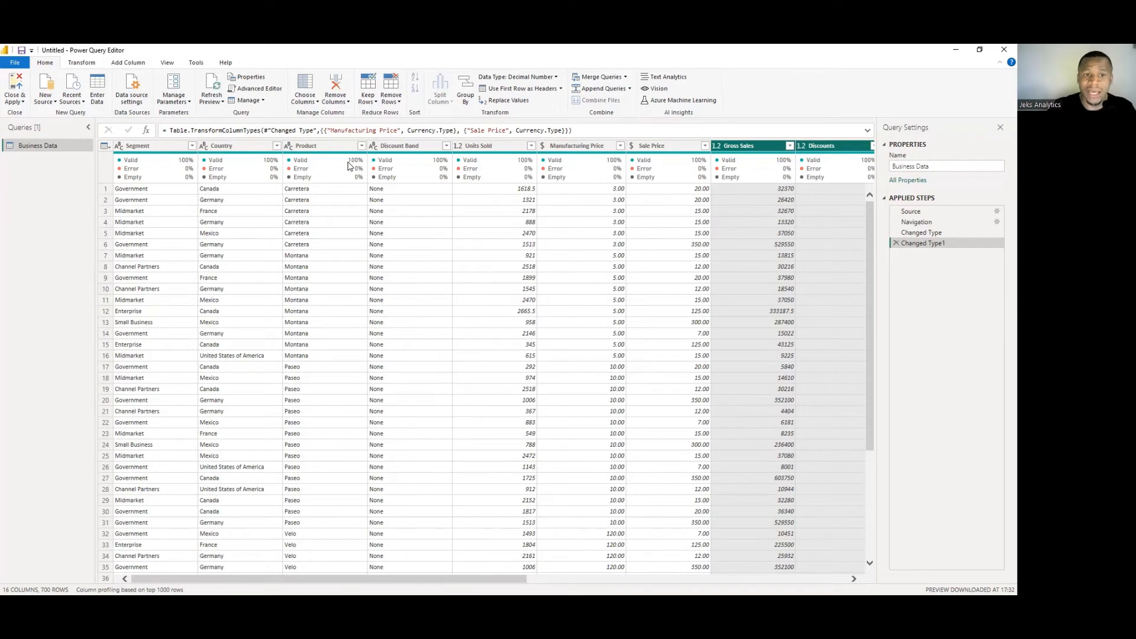
{"action": "mouse_move", "coordinate": [358, 172]}
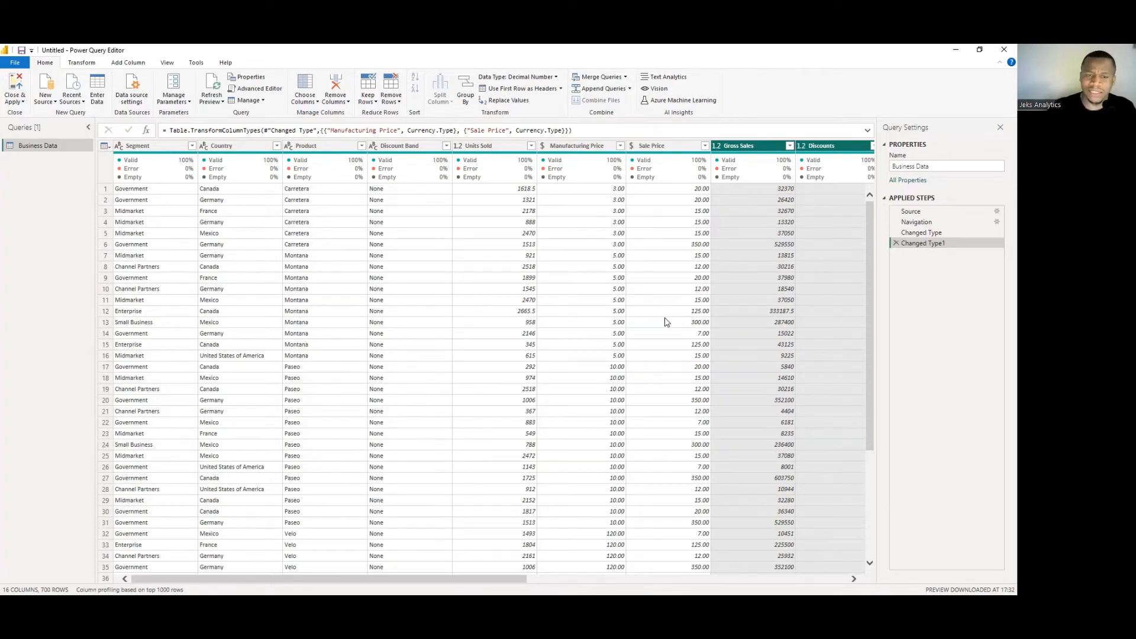
{"action": "left_click_drag", "start_coordinate": [472, 579], "coordinate": [809, 580]}
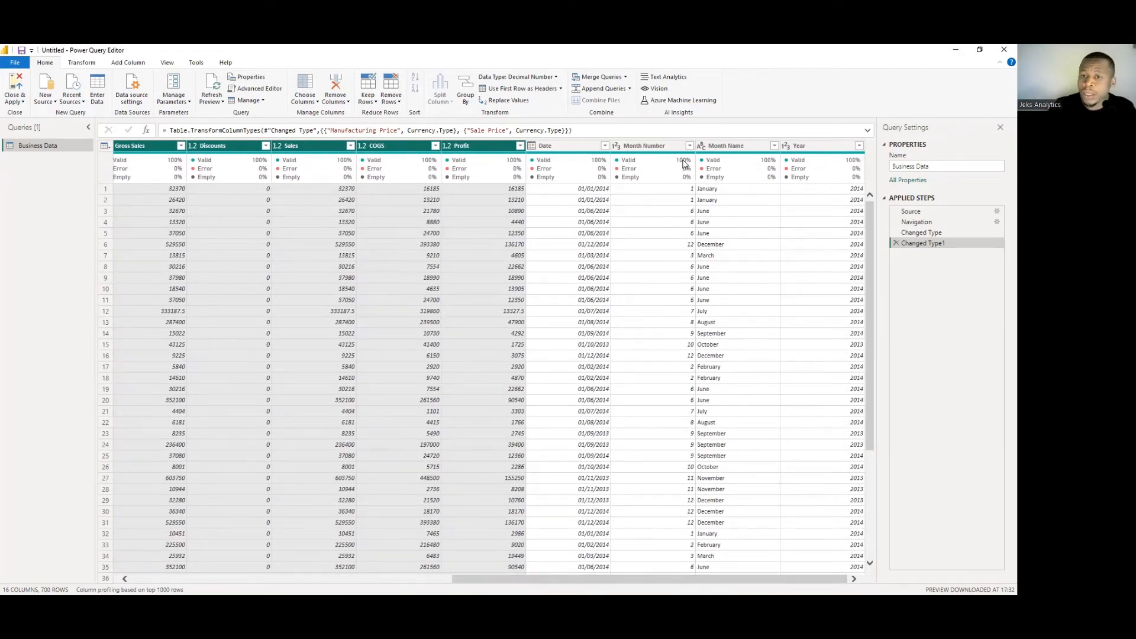
{"action": "mouse_move", "coordinate": [681, 166]}
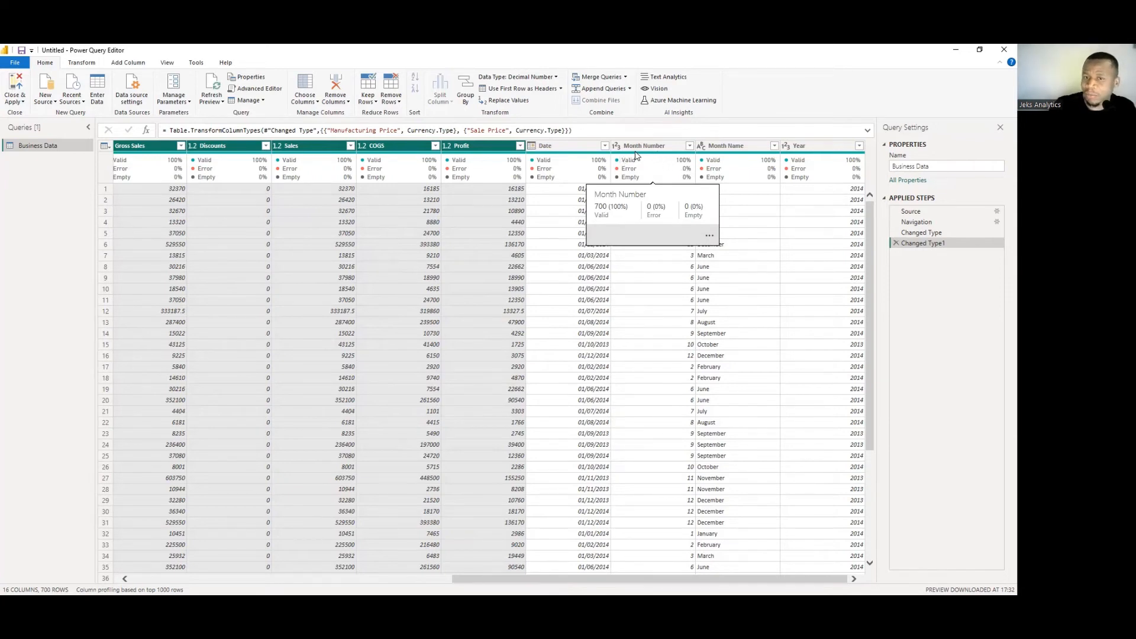
{"action": "left_click_drag", "start_coordinate": [489, 583], "coordinate": [102, 583]}
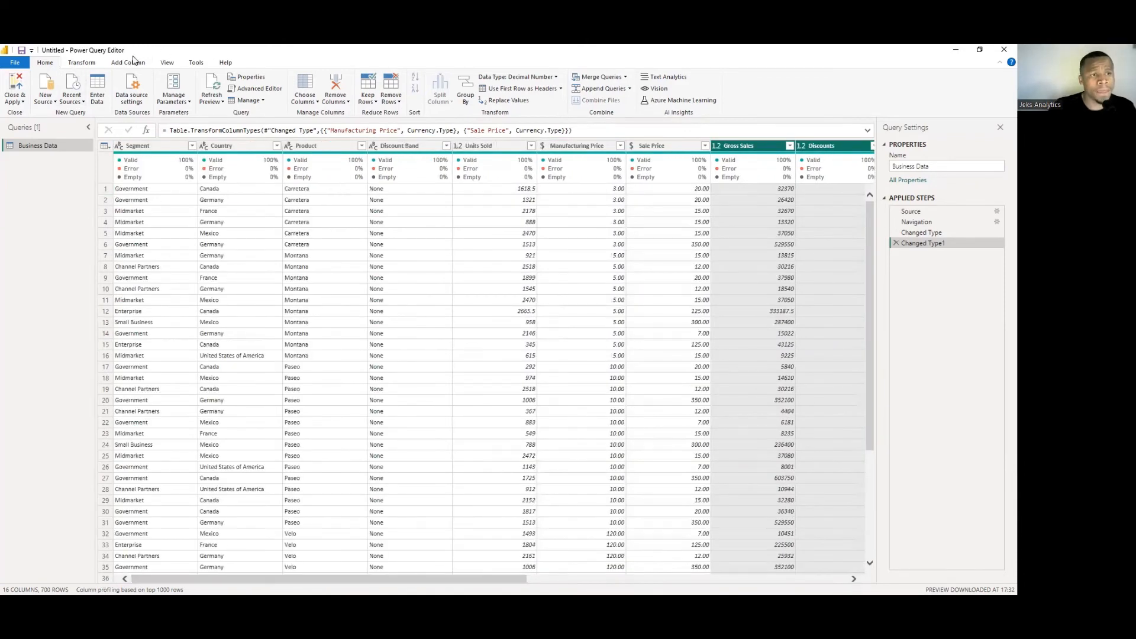
- Hide the column quality details in the data preview, and show them again
{"action": "left_click", "coordinate": [168, 63]}
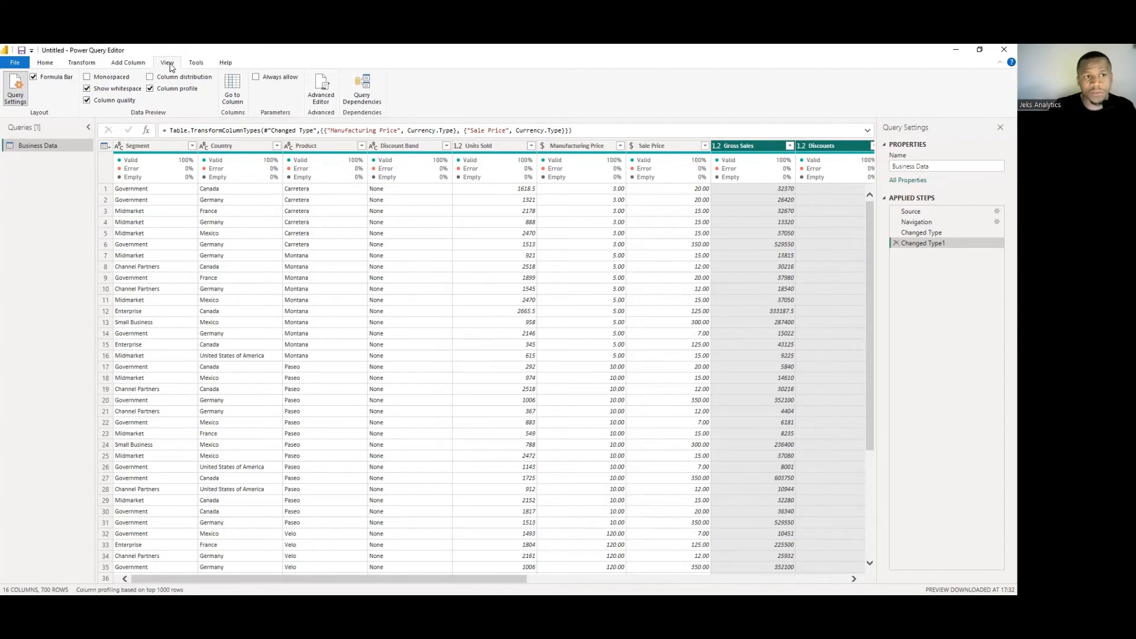
{"action": "left_click", "coordinate": [88, 101]}
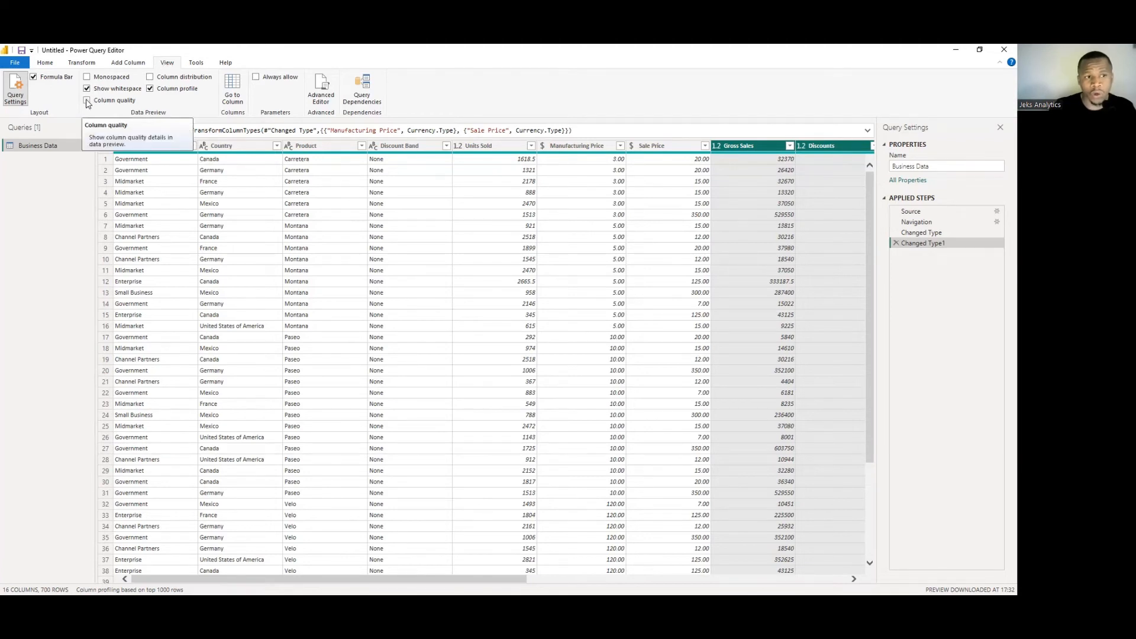
{"action": "left_click", "coordinate": [87, 100]}
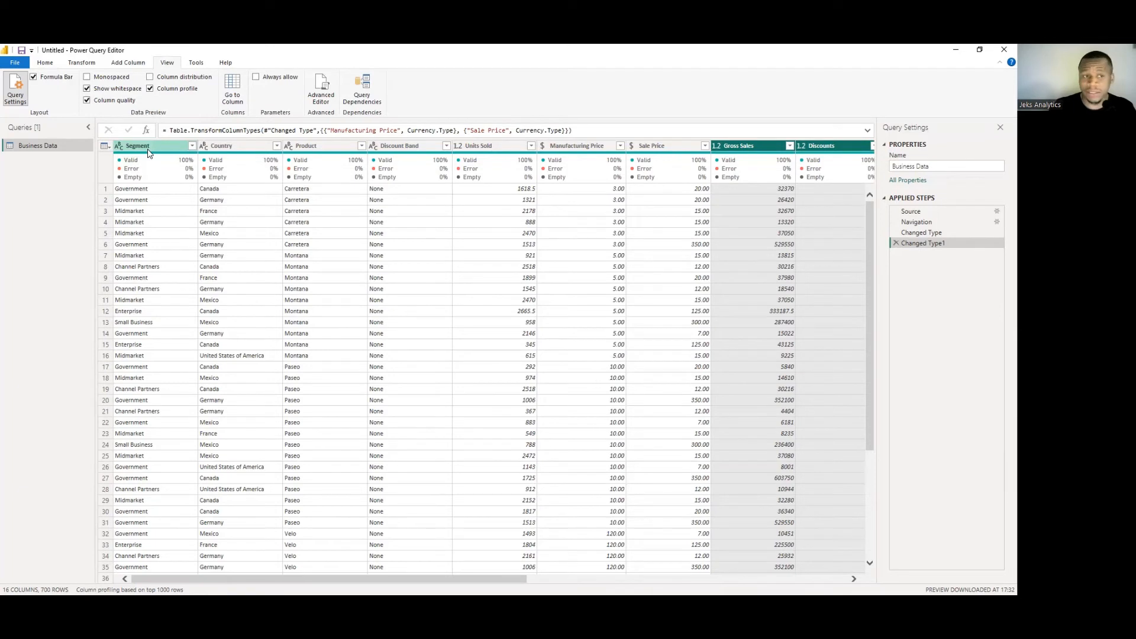
- Examine the Manufacturing Price column's distinct values in its filter list, its column statistics and its value distribution
{"action": "left_click", "coordinate": [584, 144]}
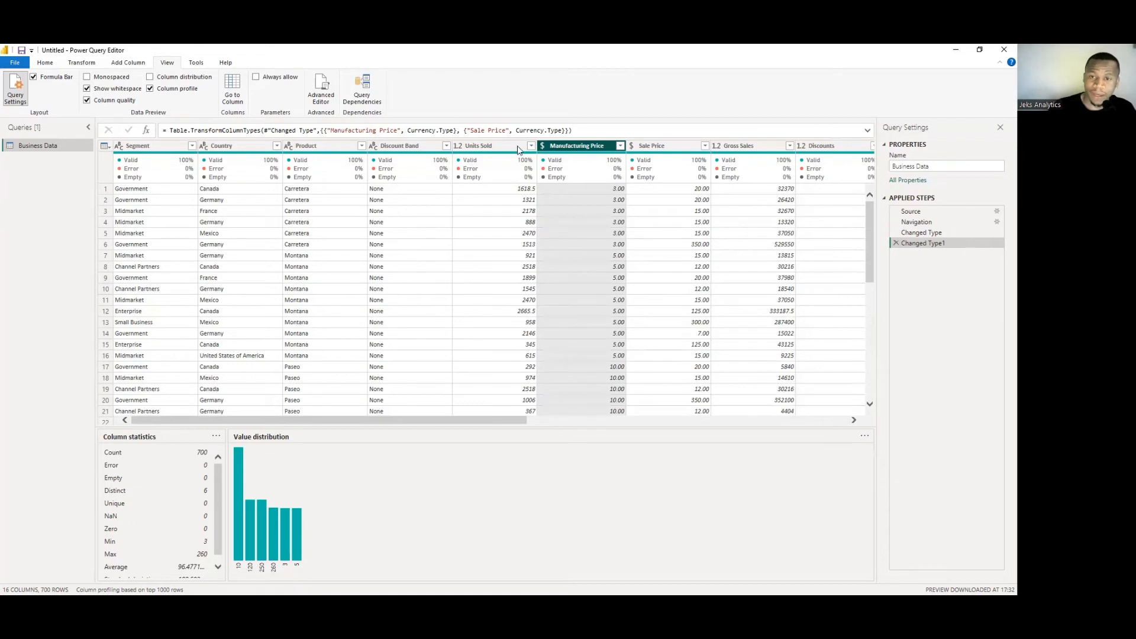
{"action": "left_click", "coordinate": [620, 146]}
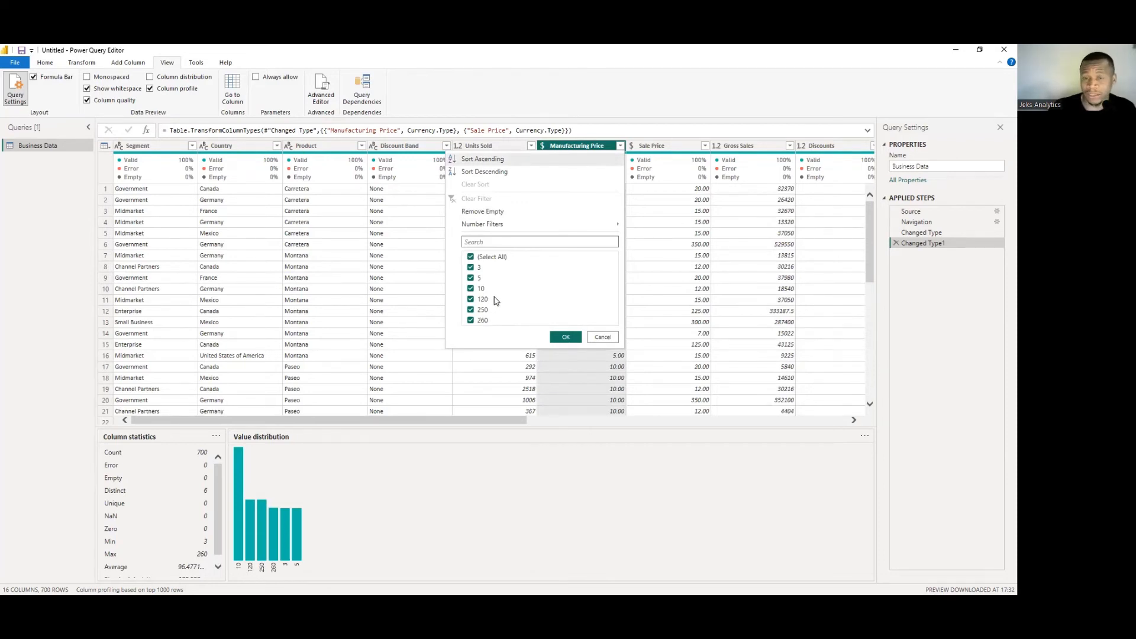
{"action": "left_click", "coordinate": [621, 146]}
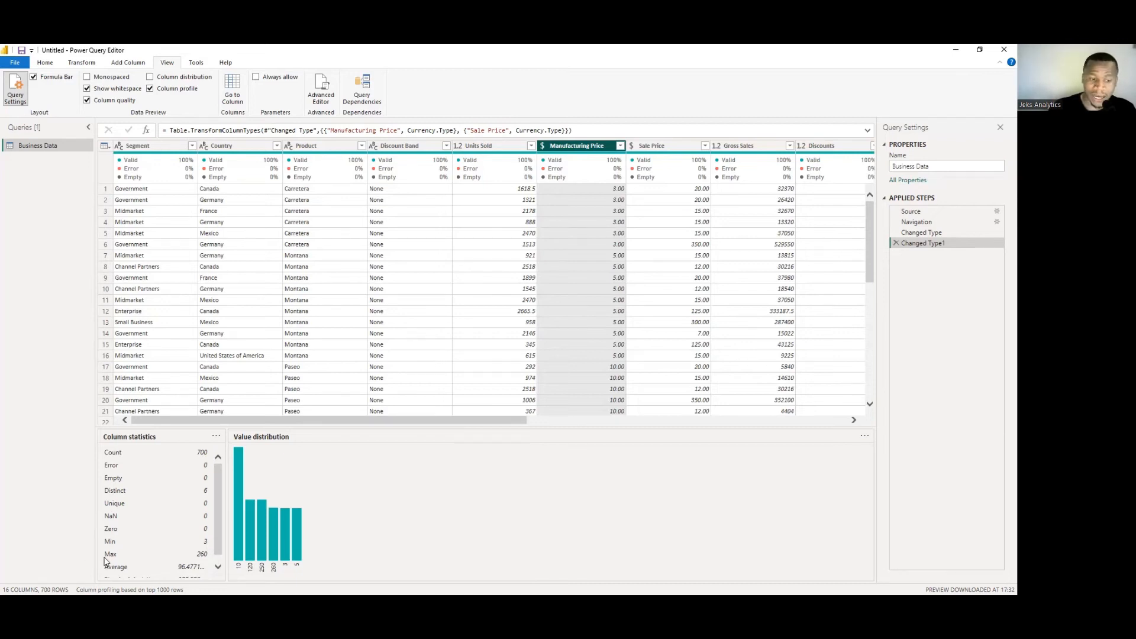
{"action": "scroll", "coordinate": [202, 556], "scroll_direction": "down", "scroll_amount": 1}
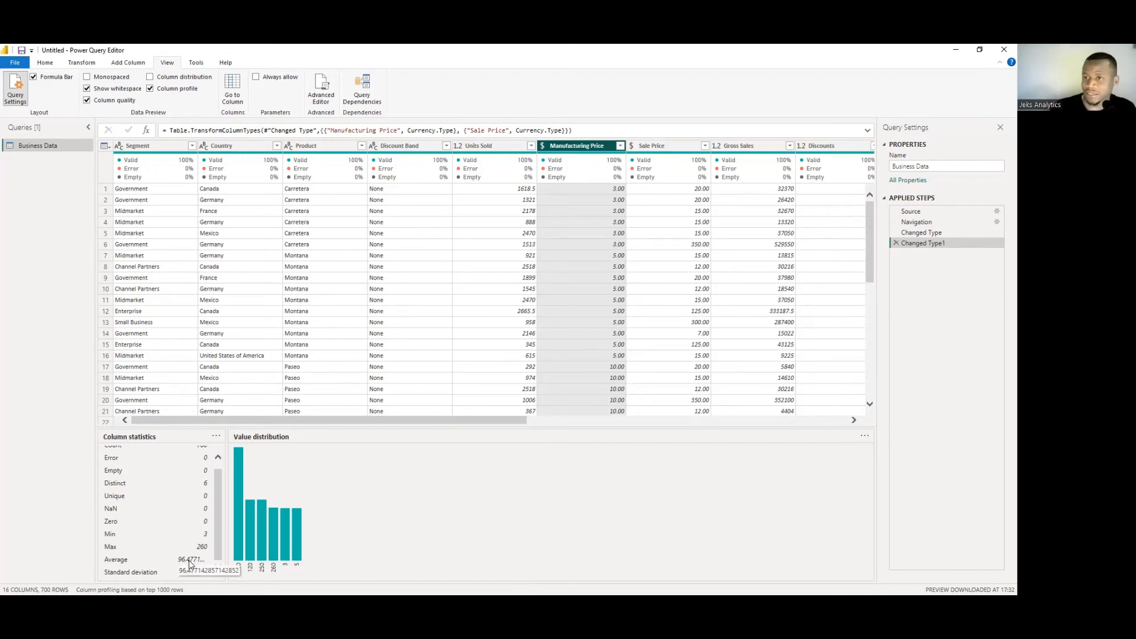
{"action": "mouse_move", "coordinate": [260, 500]}
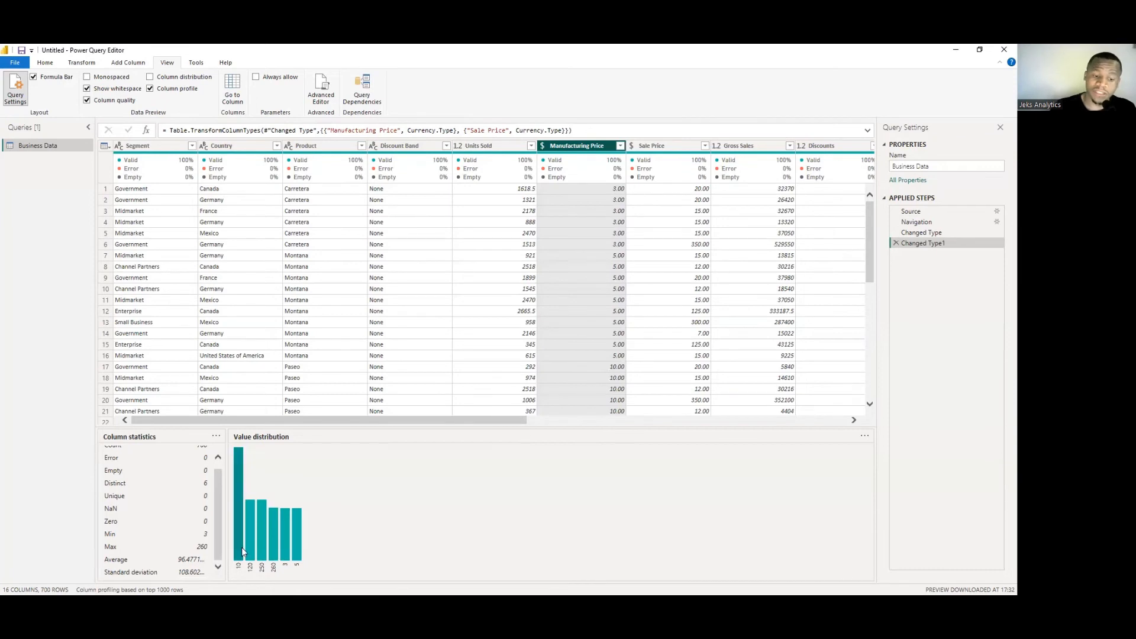
{"action": "mouse_move", "coordinate": [238, 557]}
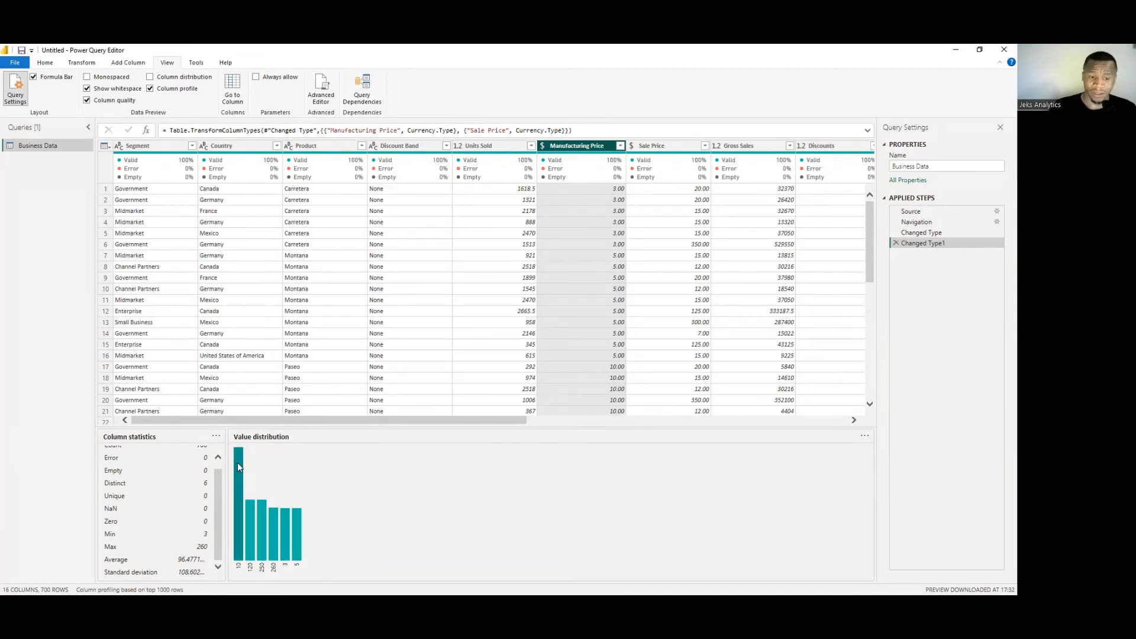
{"action": "mouse_move", "coordinate": [237, 464]}
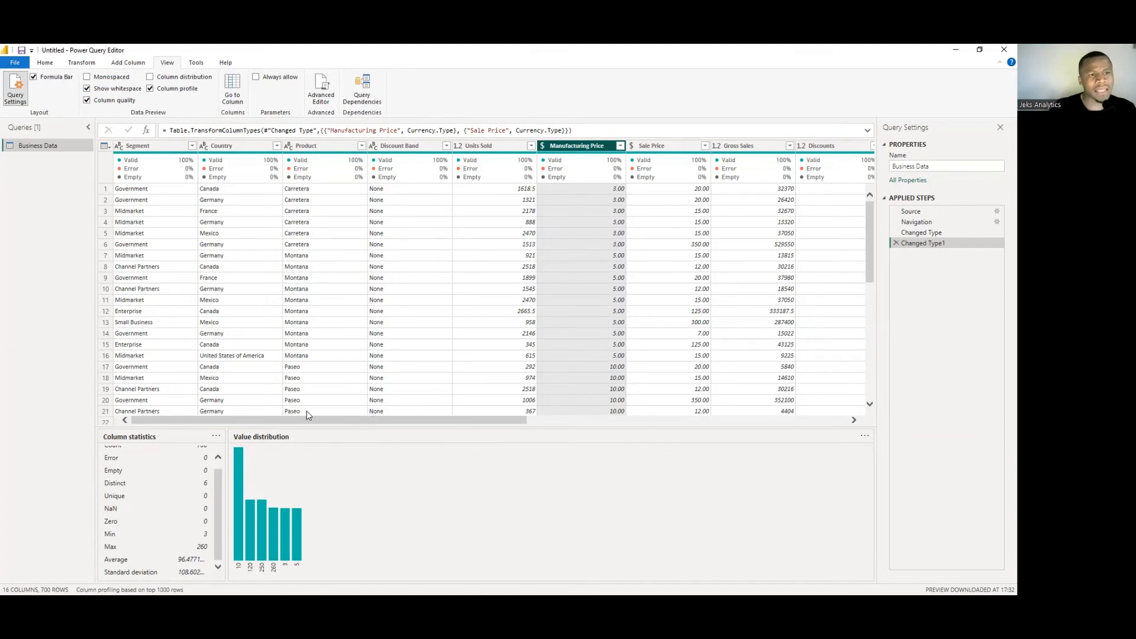
- View the column statistics and value distribution of the Product, Country, Segment and Discount Band columns in turn
{"action": "left_click", "coordinate": [47, 65]}
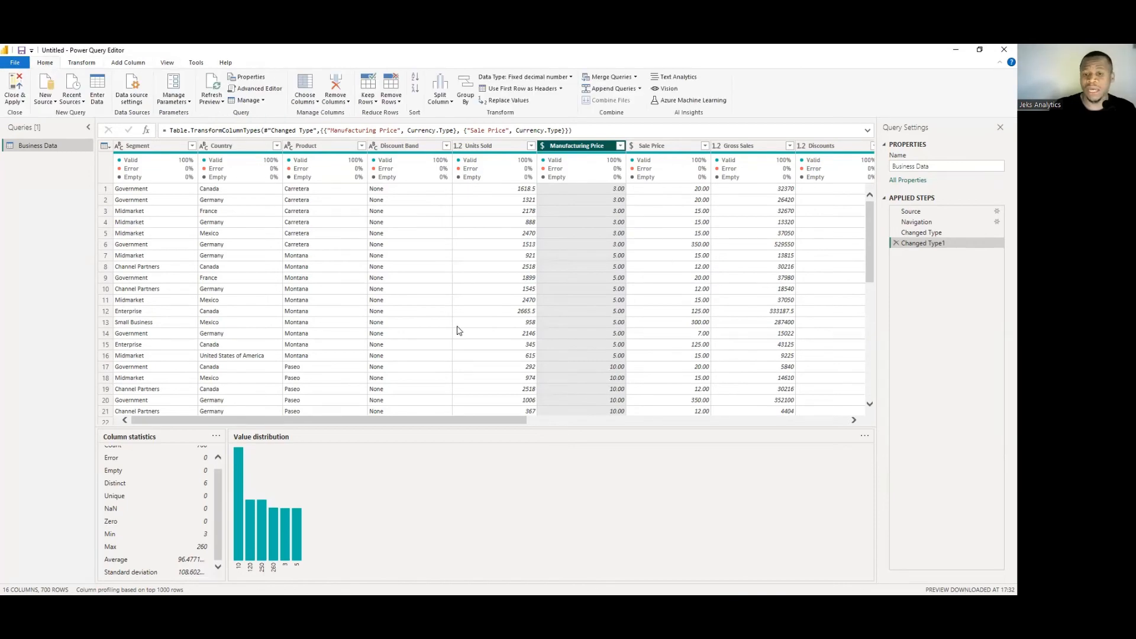
{"action": "left_click_drag", "start_coordinate": [481, 424], "coordinate": [626, 424]}
{"action": "left_click_drag", "start_coordinate": [527, 448], "coordinate": [464, 448]}
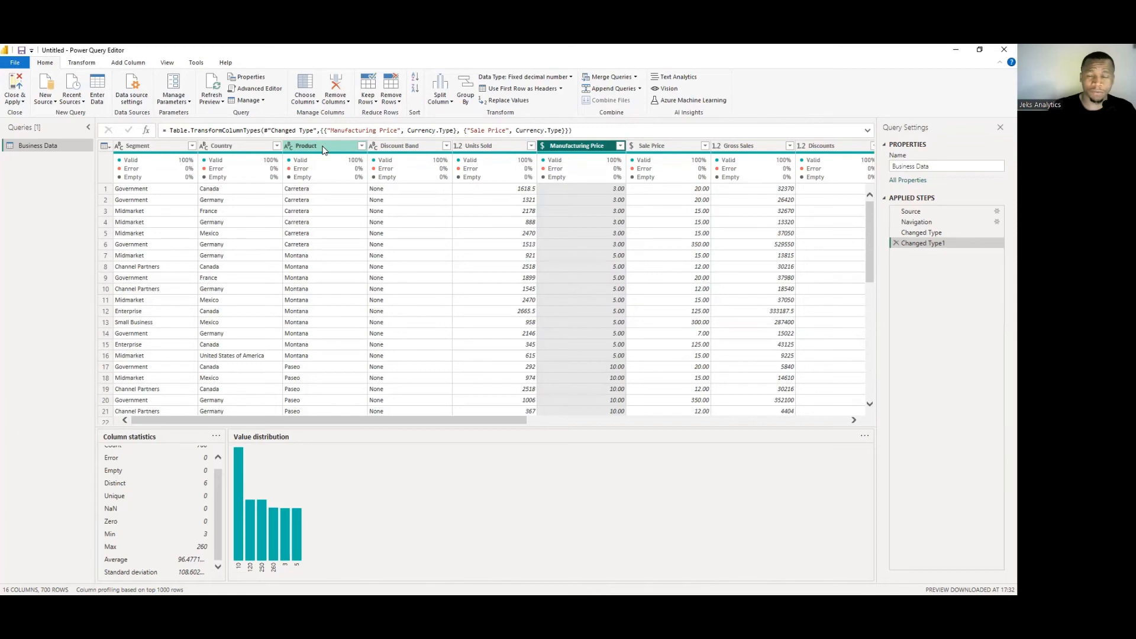
{"action": "left_click", "coordinate": [323, 148]}
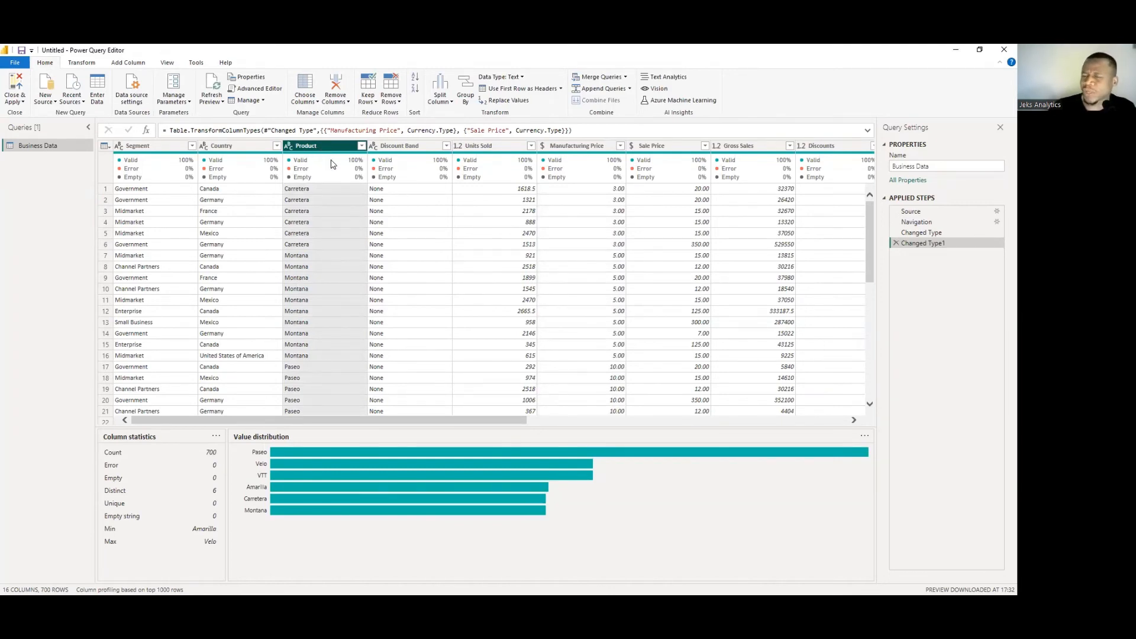
{"action": "mouse_move", "coordinate": [335, 168]}
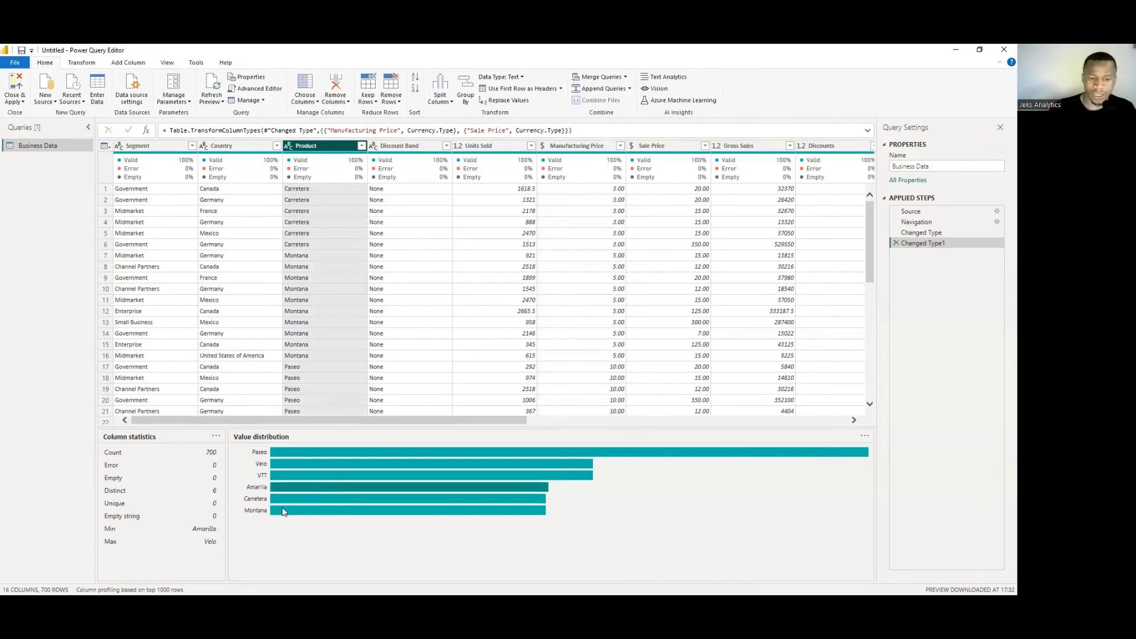
{"action": "mouse_move", "coordinate": [299, 512]}
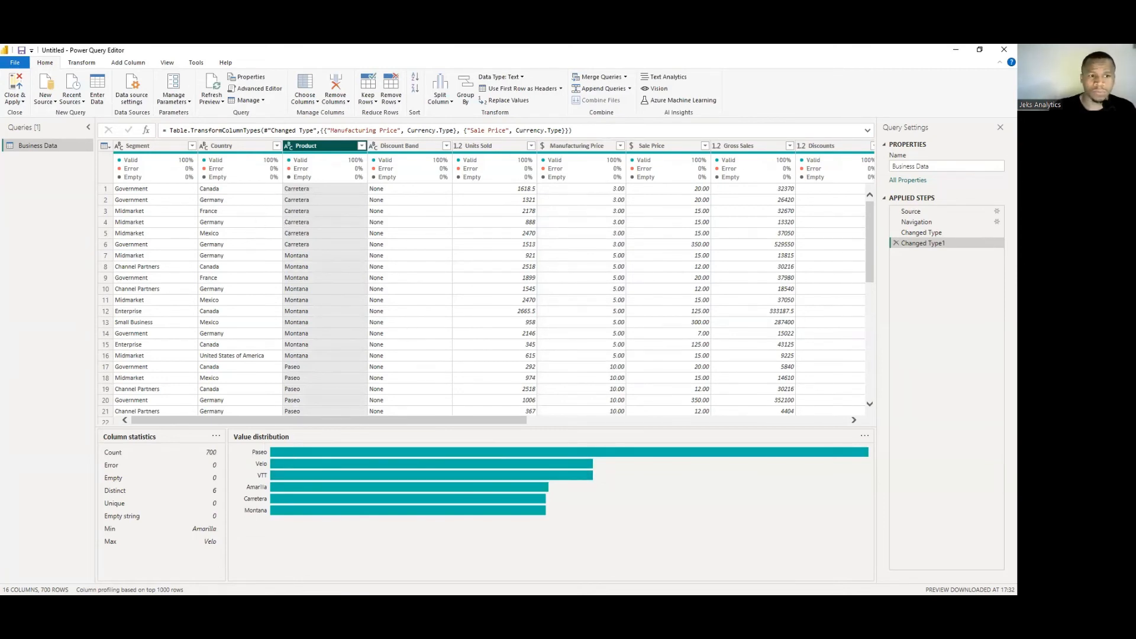
{"action": "left_click", "coordinate": [232, 145]}
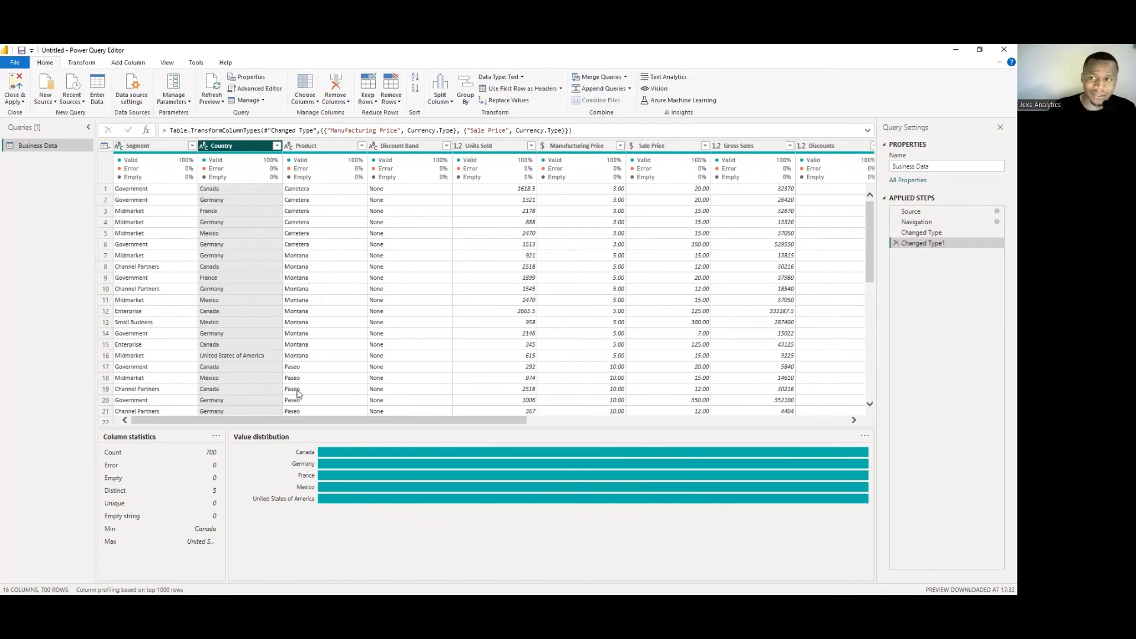
{"action": "left_click", "coordinate": [148, 147]}
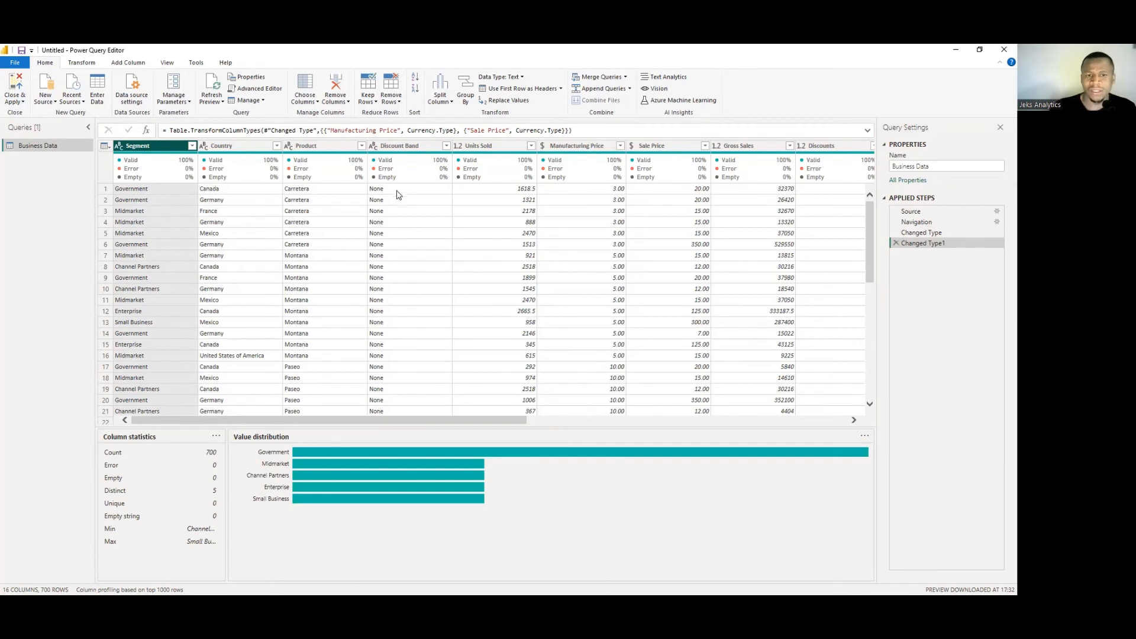
{"action": "left_click", "coordinate": [410, 145]}
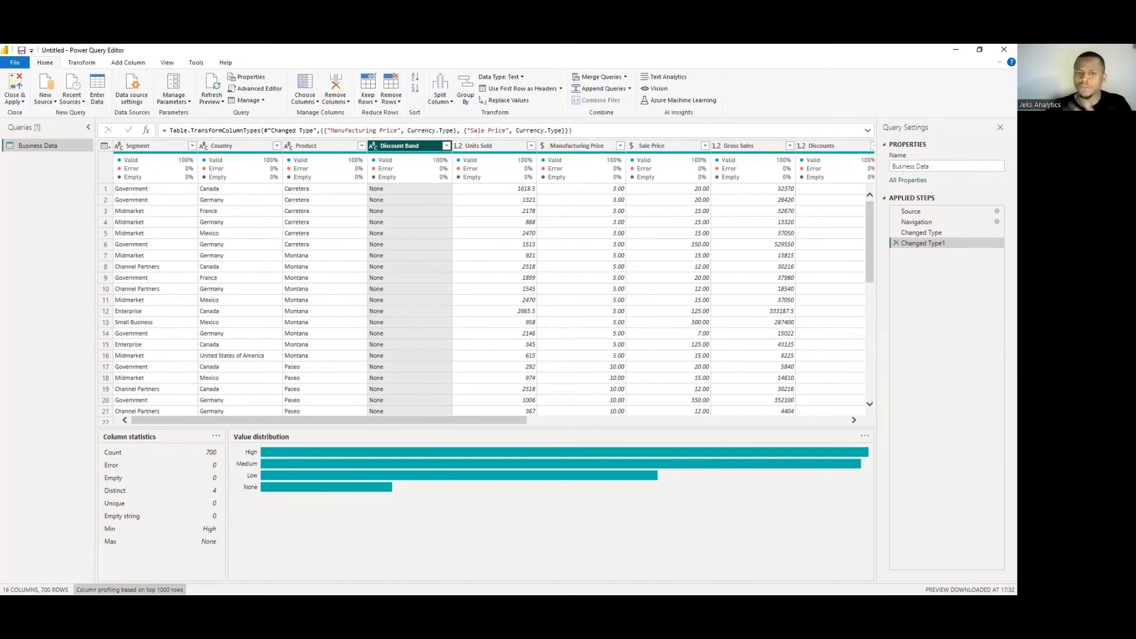
- View the Date column's statistics and value distribution, and look over the remaining columns through Year
{"action": "left_click_drag", "start_coordinate": [482, 426], "coordinate": [728, 441]}
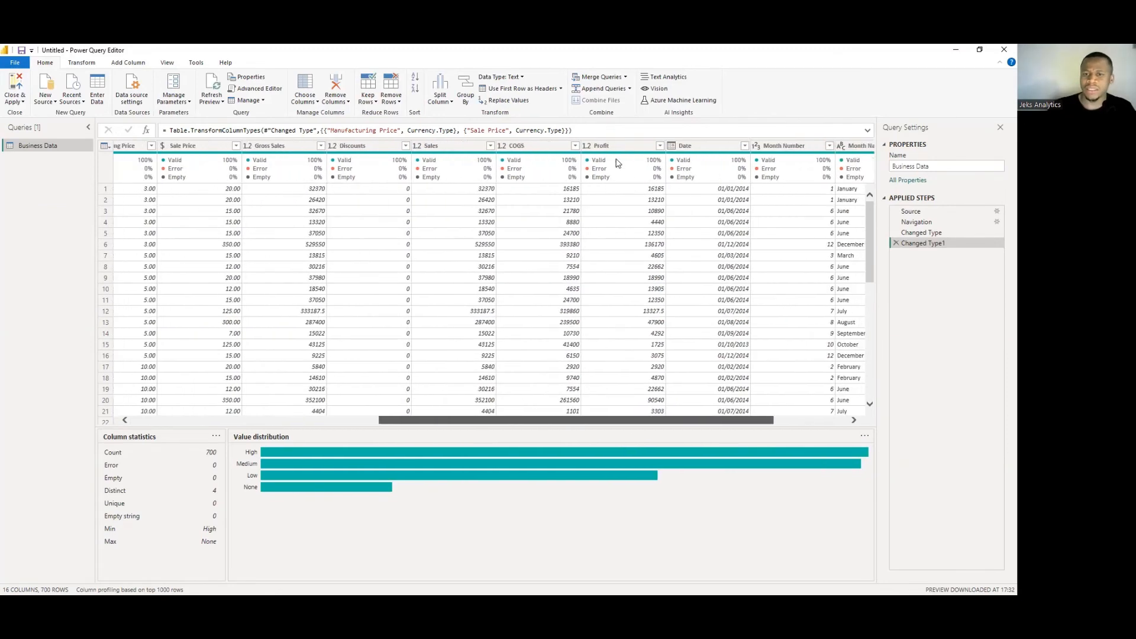
{"action": "left_click", "coordinate": [708, 145]}
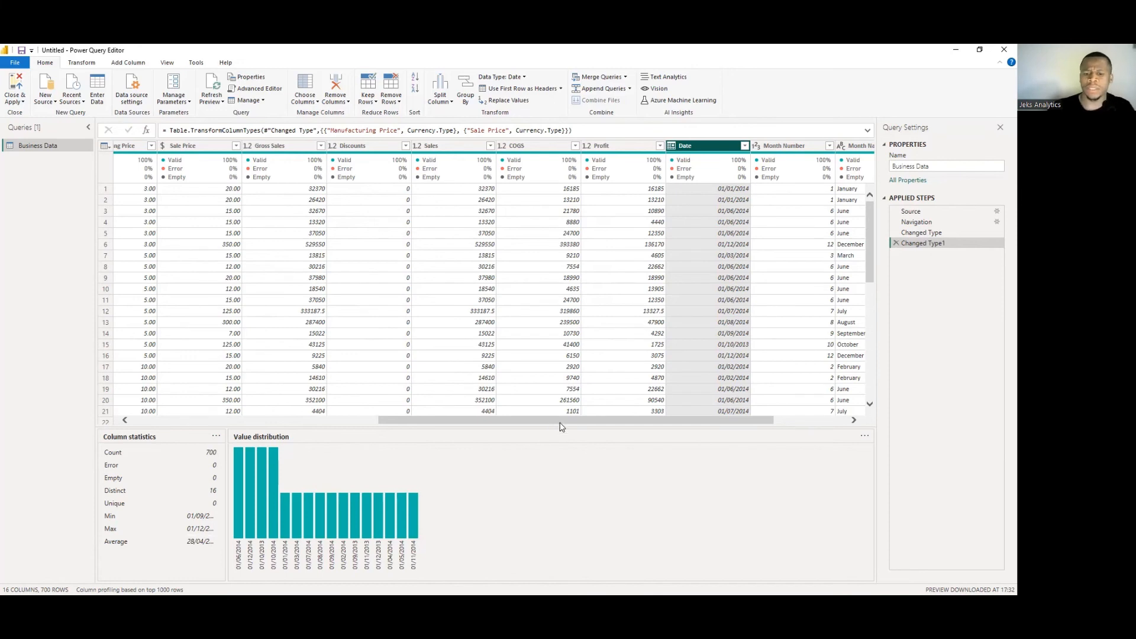
{"action": "left_click_drag", "start_coordinate": [561, 421], "coordinate": [648, 428]}
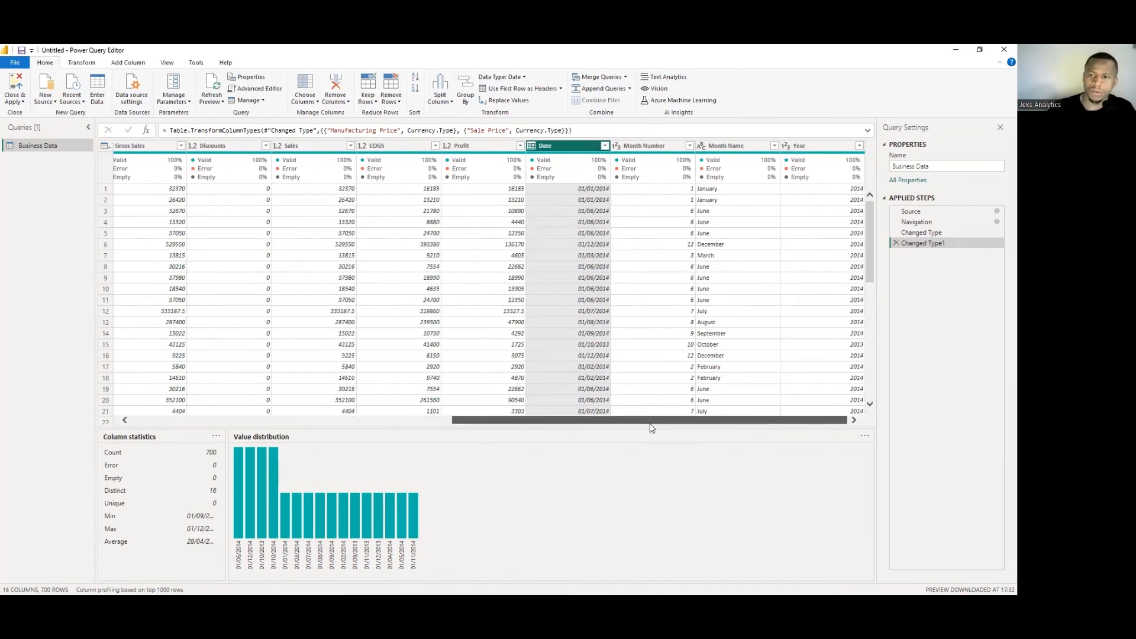
{"action": "left_click_drag", "start_coordinate": [652, 427], "coordinate": [182, 422]}
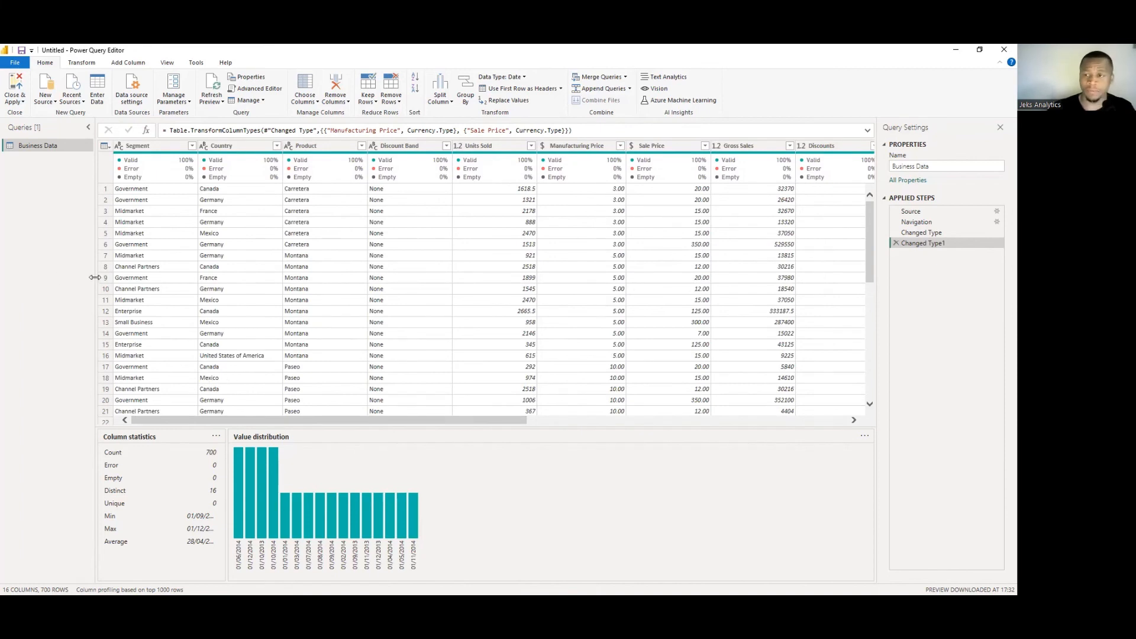
- View the Segment column's statistics and value distribution, and close Power Query, applying the changes to the Business Data query
{"action": "left_click", "coordinate": [155, 152]}
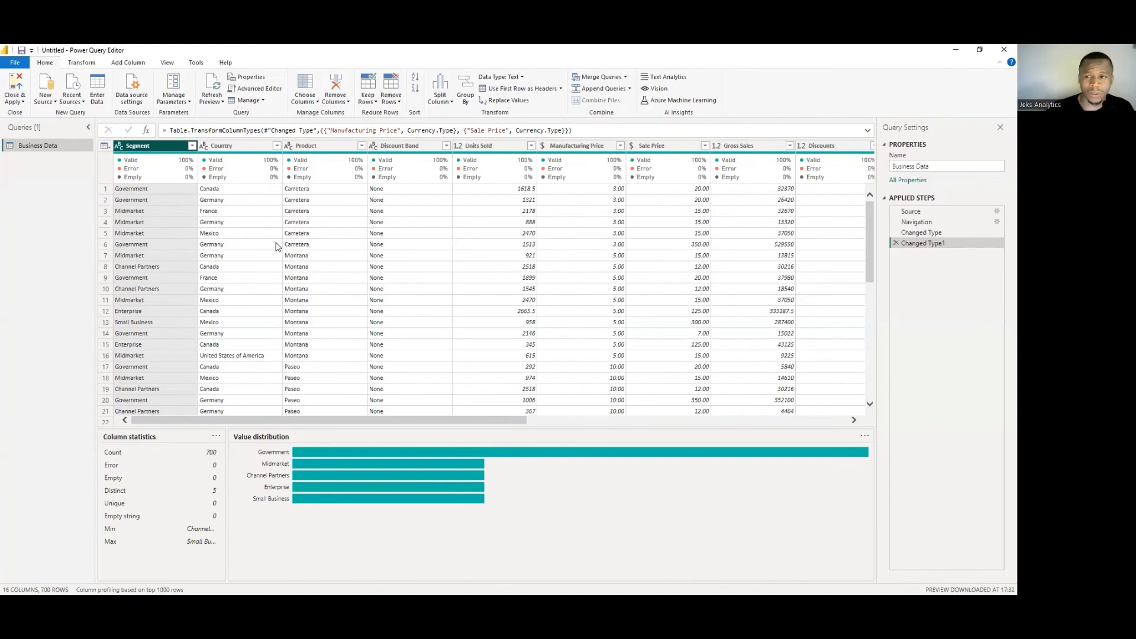
{"action": "left_click", "coordinate": [24, 103]}
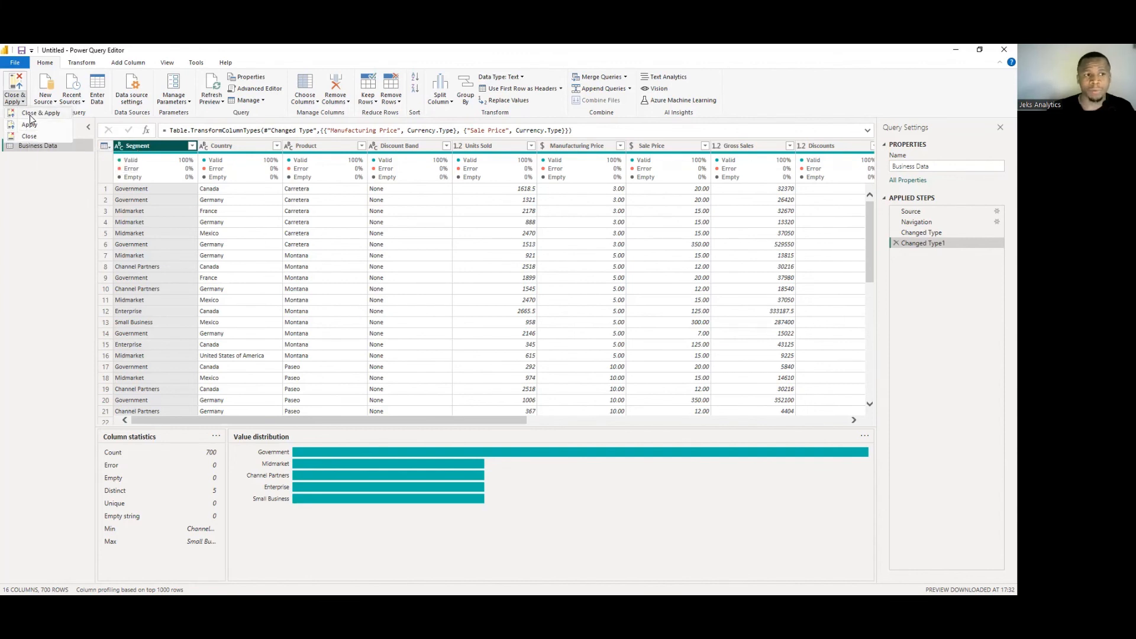
{"action": "left_click", "coordinate": [16, 84]}
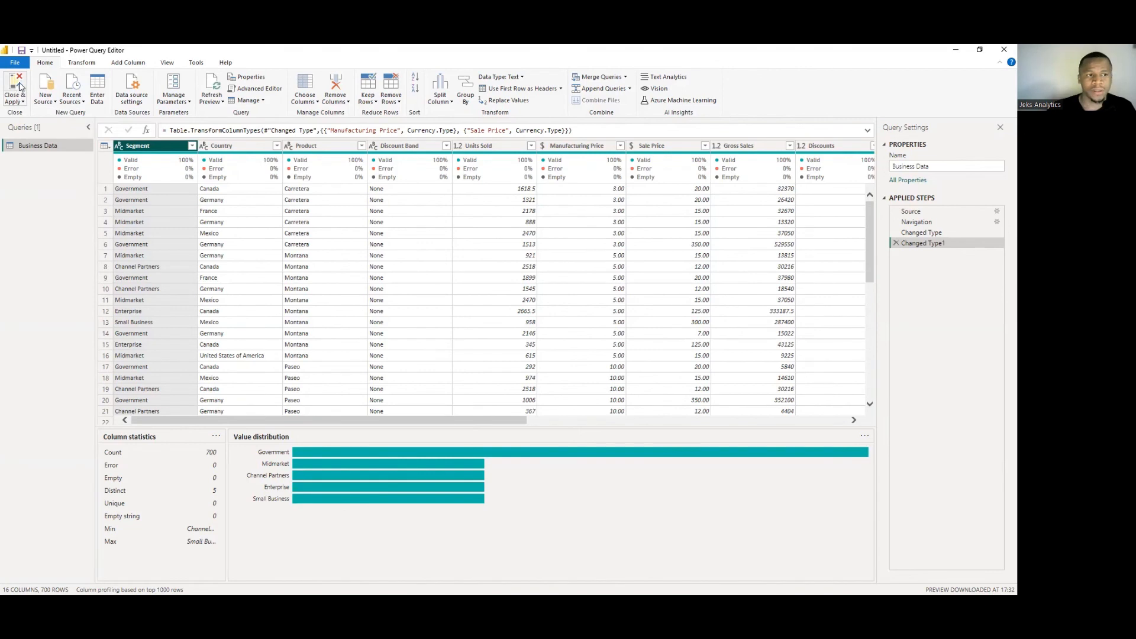
{"action": "left_click", "coordinate": [19, 83]}
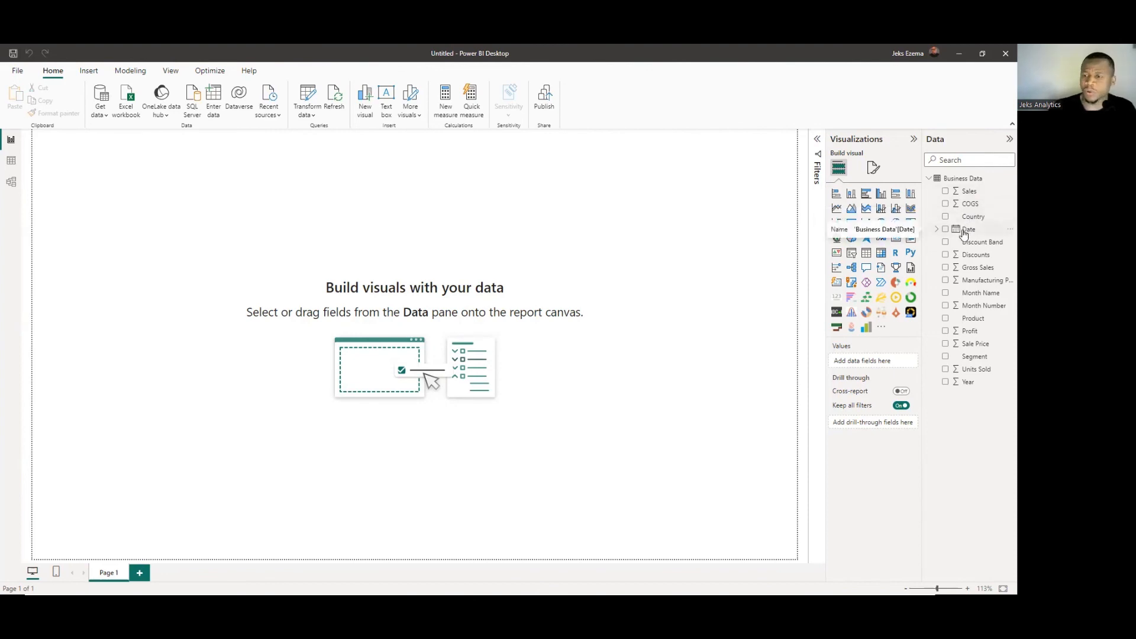
- Expand the Date field and its Date Hierarchy to view the hierarchy levels, and collapse the hierarchy again
{"action": "left_click", "coordinate": [937, 230]}
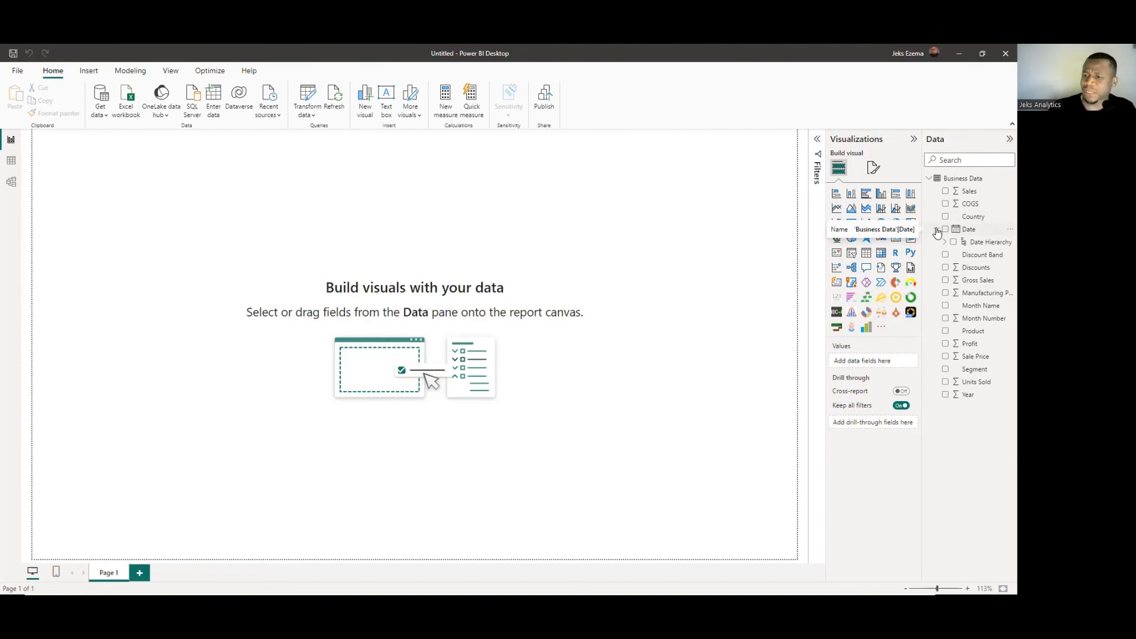
{"action": "left_click", "coordinate": [946, 243]}
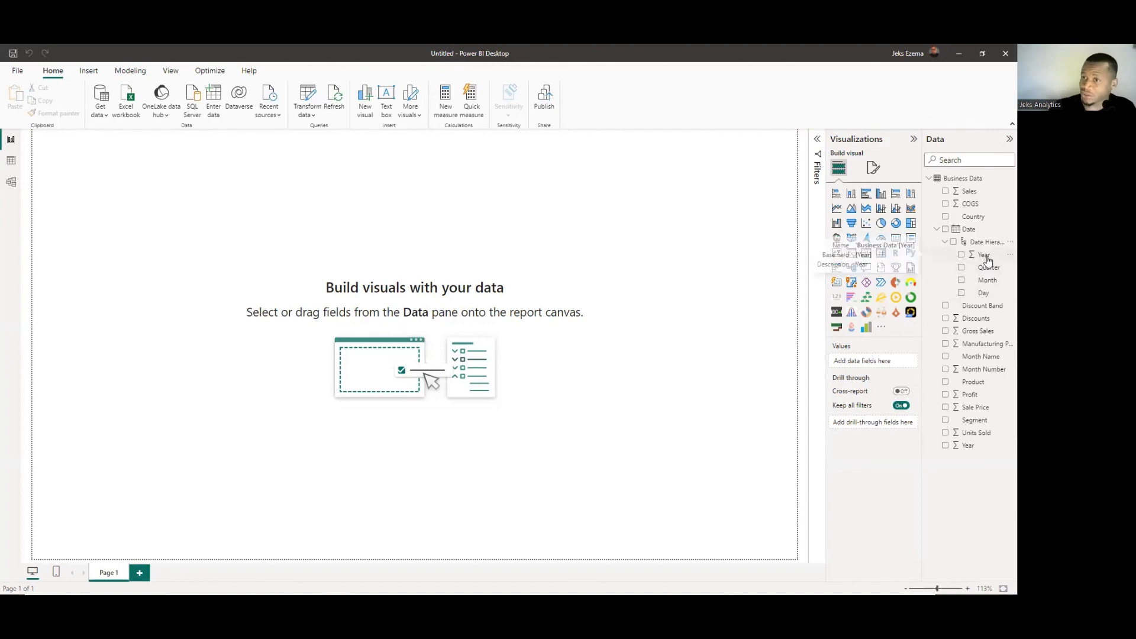
{"action": "left_click", "coordinate": [947, 244]}
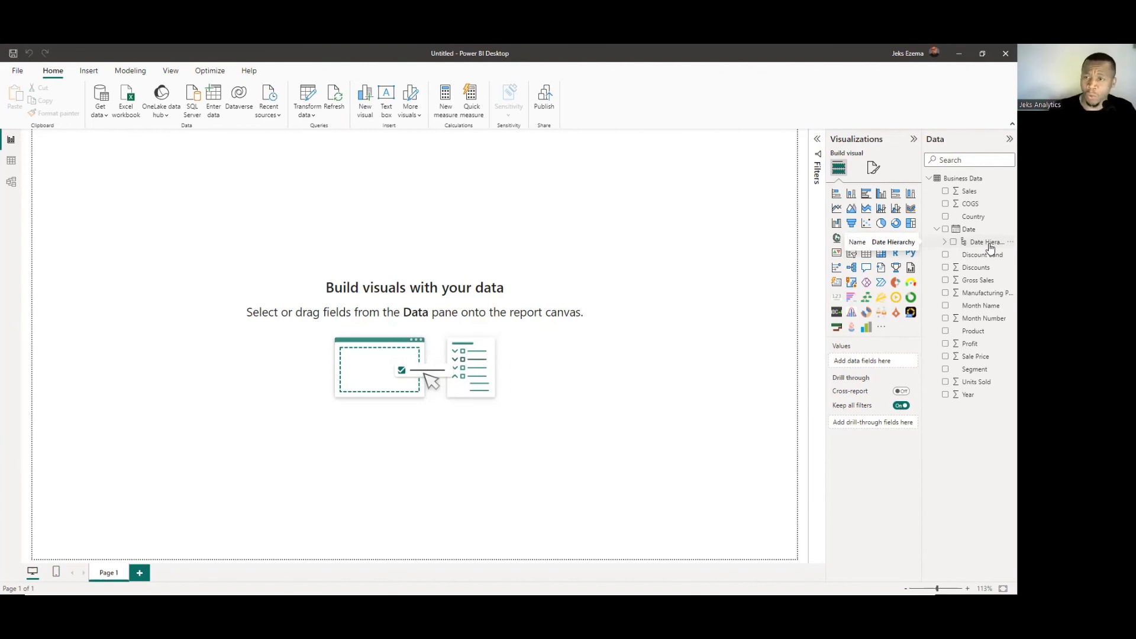
- Open the loaded Business Data table in Table view and look through its rows
{"action": "left_click", "coordinate": [11, 163]}
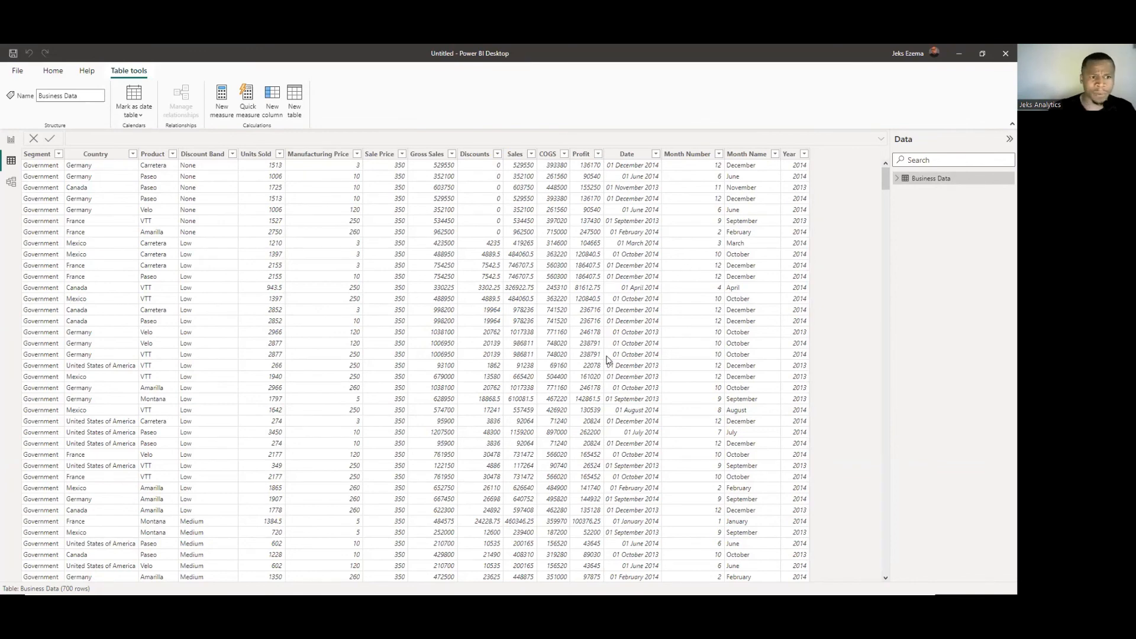
{"action": "scroll", "coordinate": [399, 336], "scroll_direction": "down", "scroll_amount": 8}
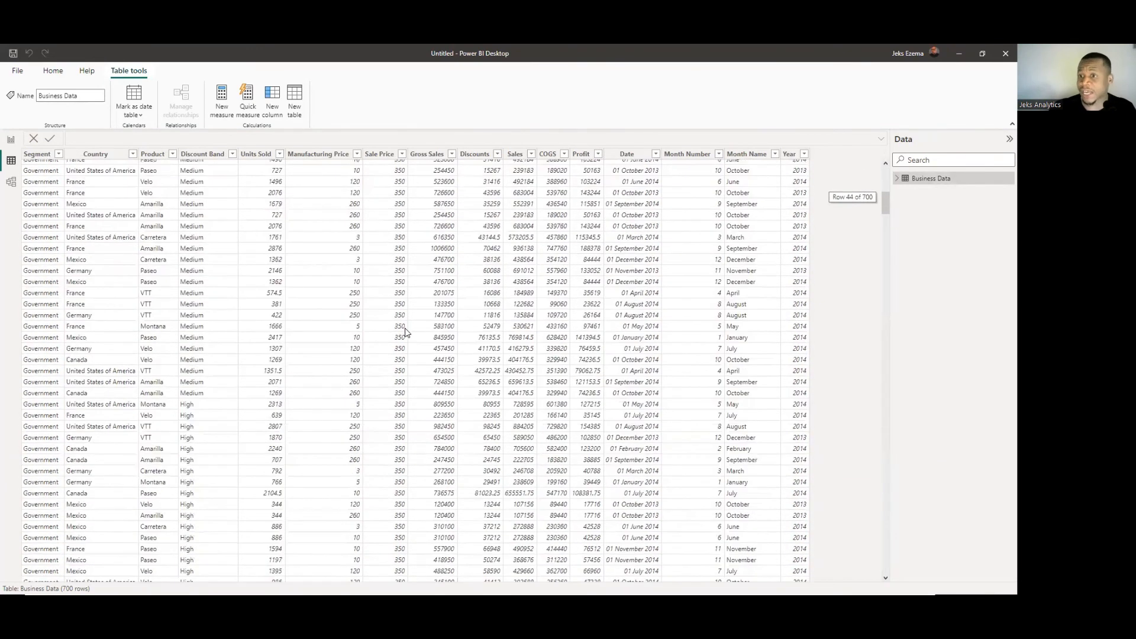
{"action": "scroll", "coordinate": [405, 332], "scroll_direction": "up", "scroll_amount": 8}
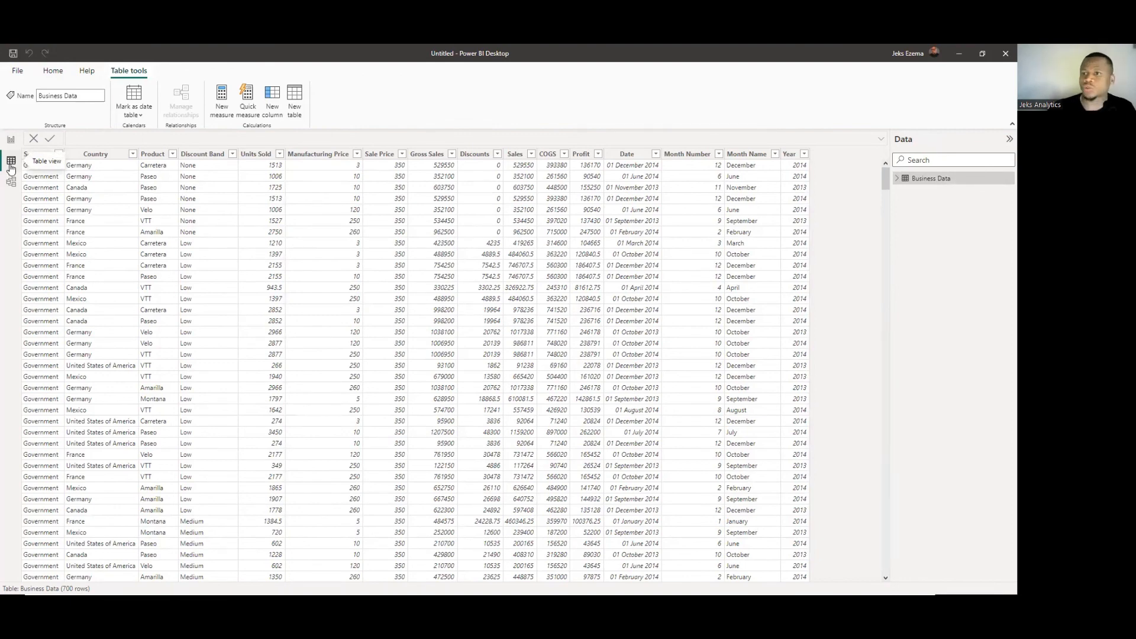
{"action": "scroll", "coordinate": [450, 329], "scroll_direction": "down", "scroll_amount": 15}
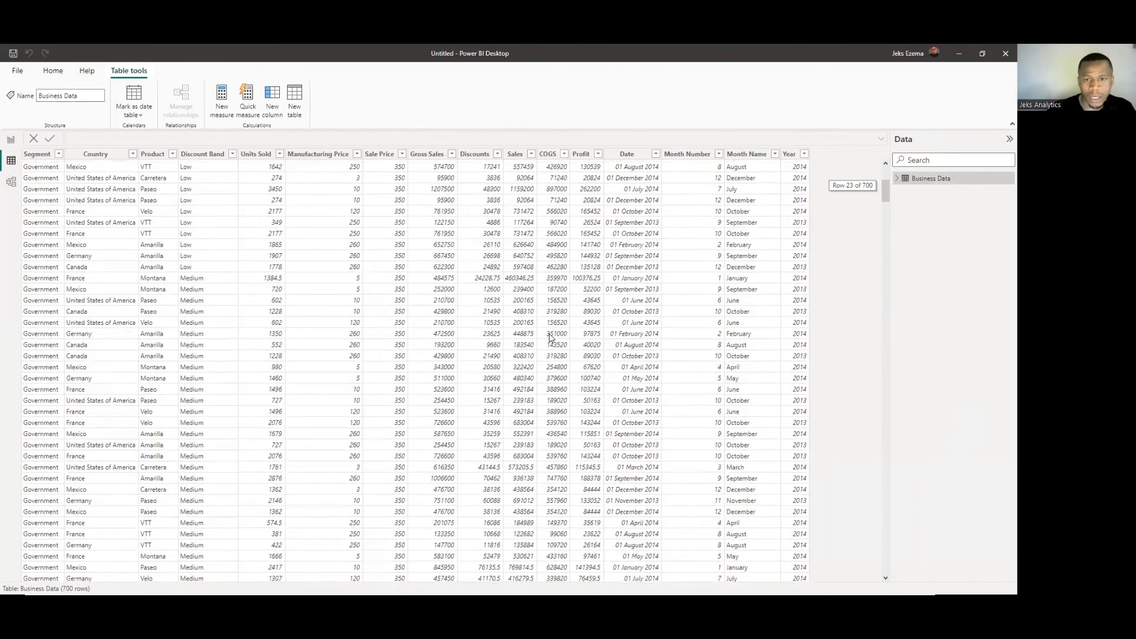
{"action": "scroll", "coordinate": [602, 343], "scroll_direction": "up", "scroll_amount": 13}
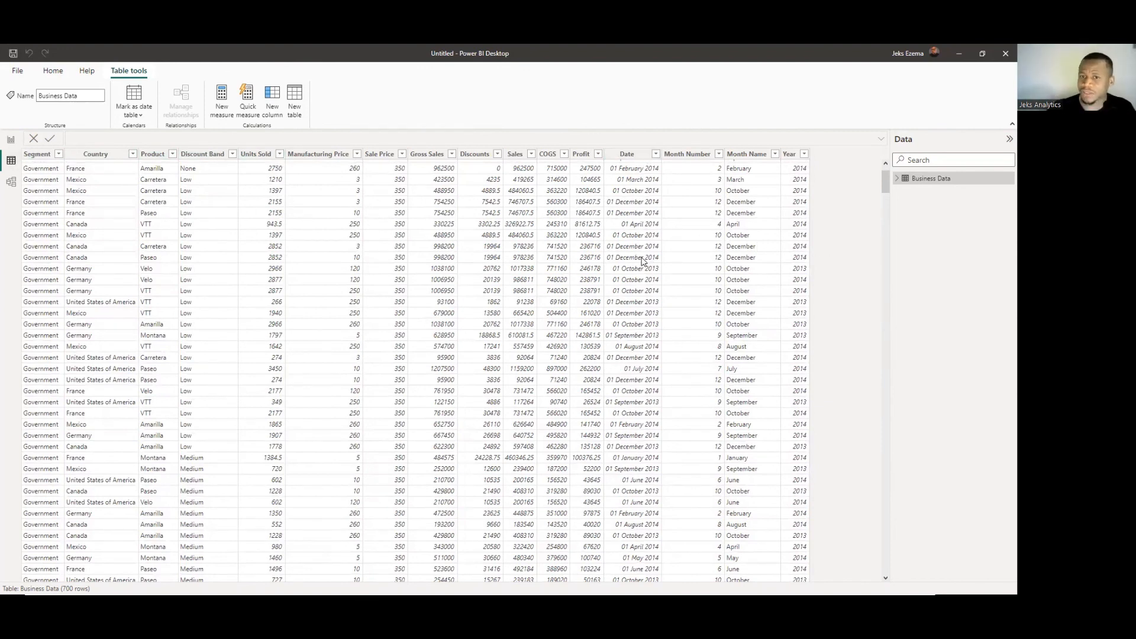
- Look over the Date column's filter values and date filter conditions, and dismiss them without applying a filter
{"action": "left_click", "coordinate": [655, 156]}
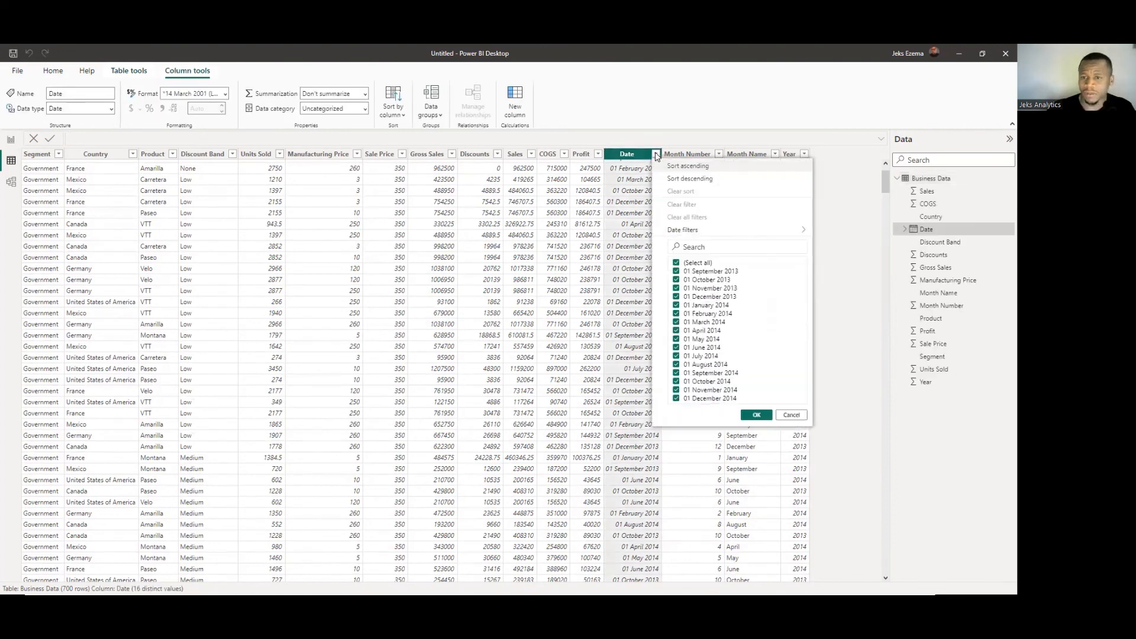
{"action": "mouse_move", "coordinate": [698, 232]}
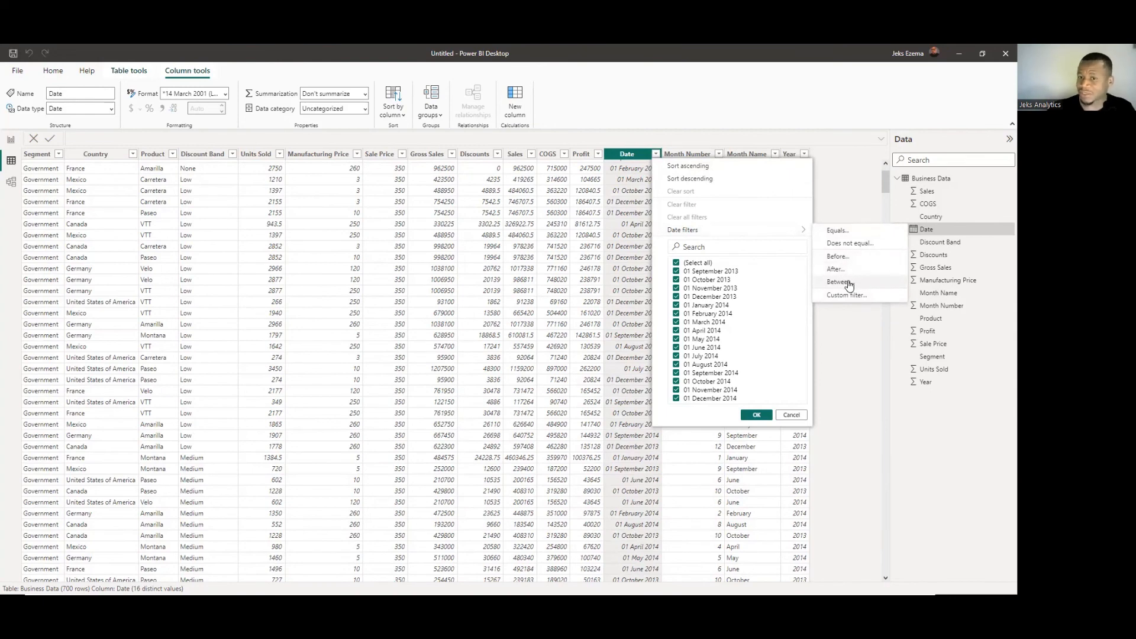
{"action": "left_click", "coordinate": [842, 179]}
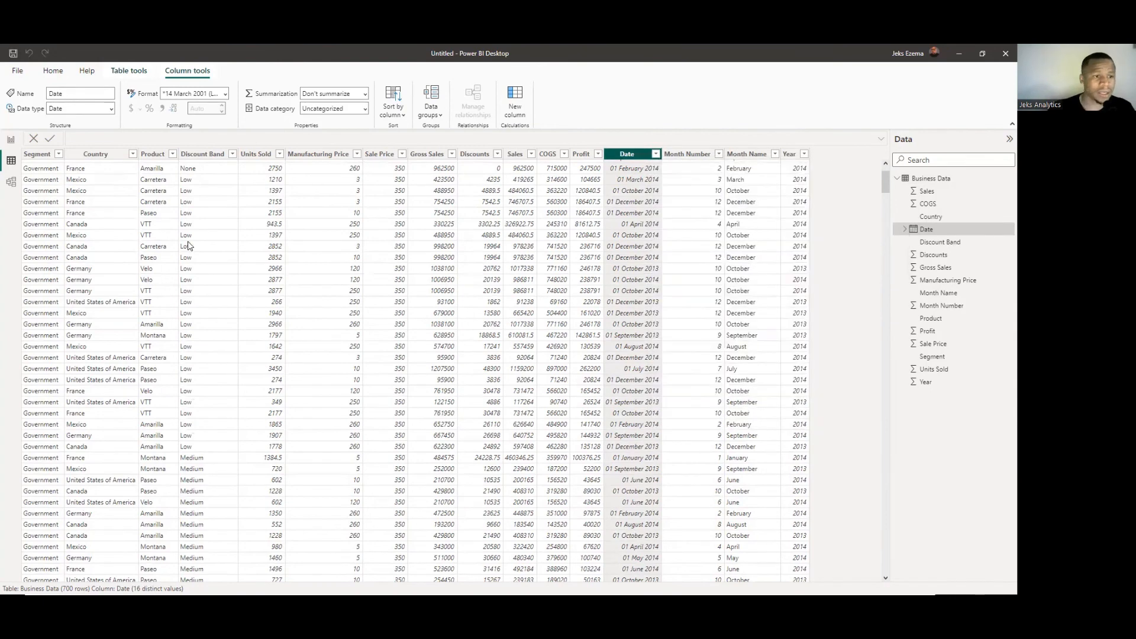
- View the Business Data table in Model view, and return to Report view to look over the options for getting more visuals
{"action": "left_click", "coordinate": [12, 185]}
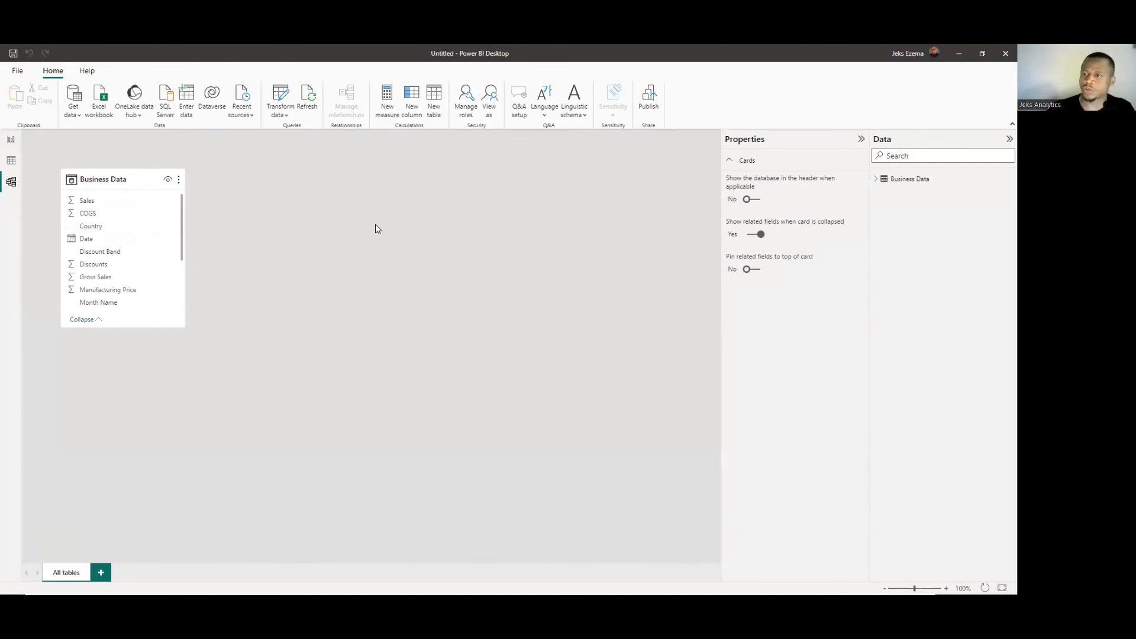
{"action": "left_click", "coordinate": [14, 144]}
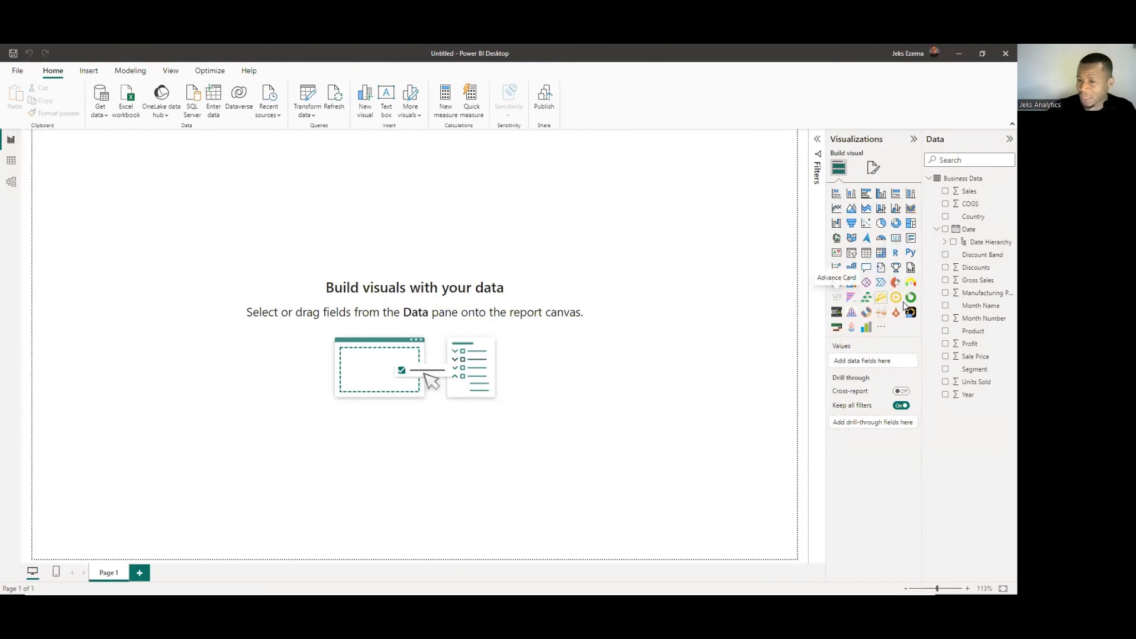
{"action": "left_click", "coordinate": [881, 330]}
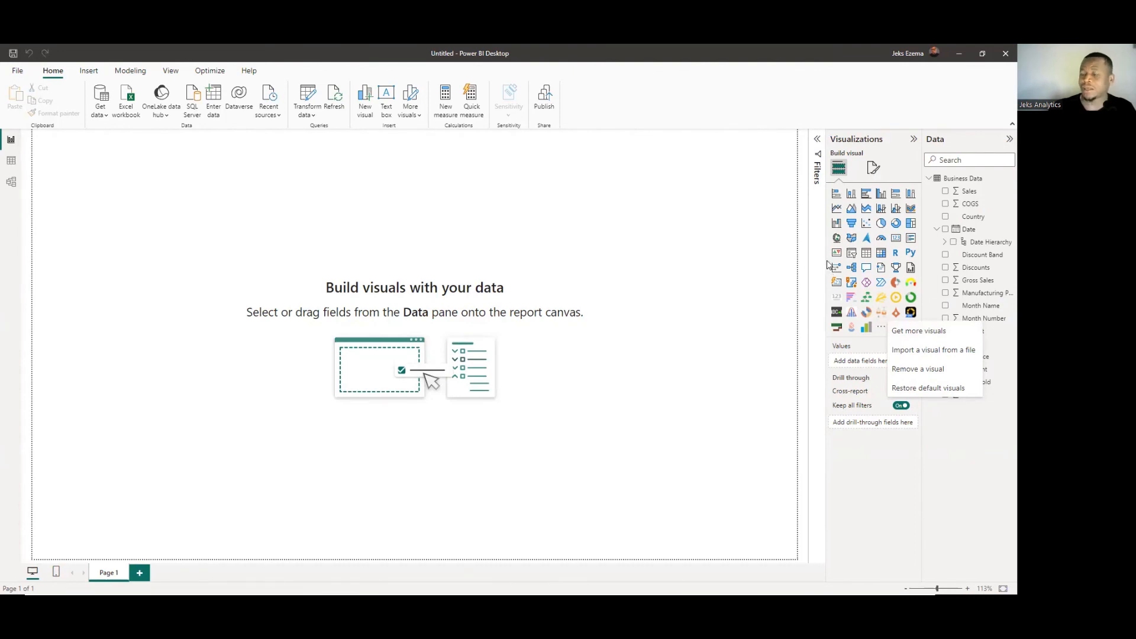
{"action": "left_click", "coordinate": [899, 164]}
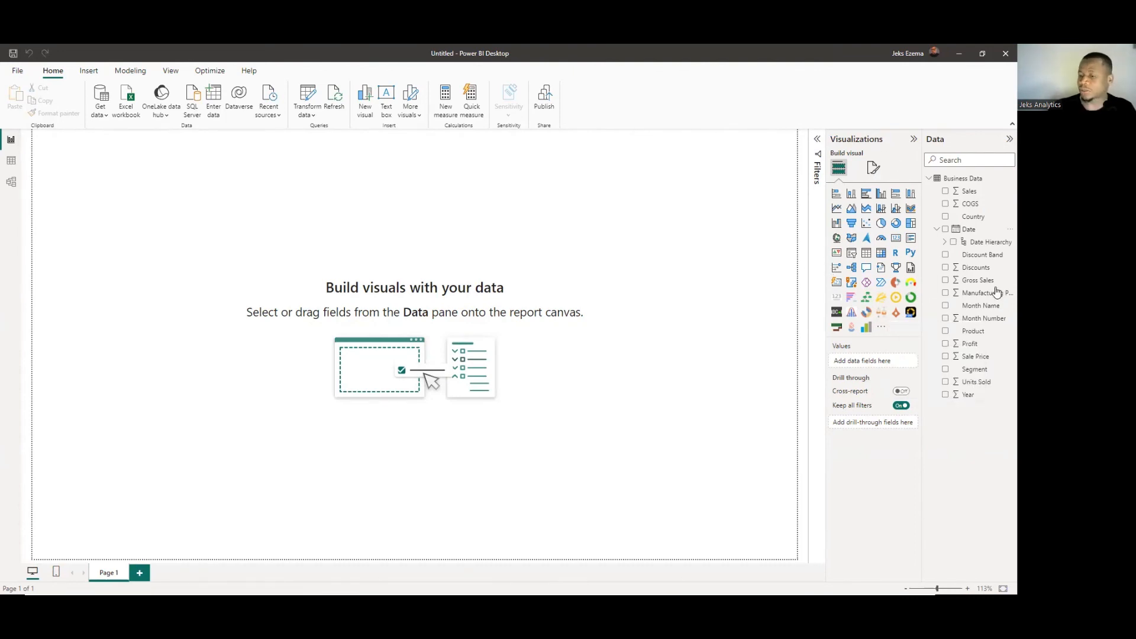